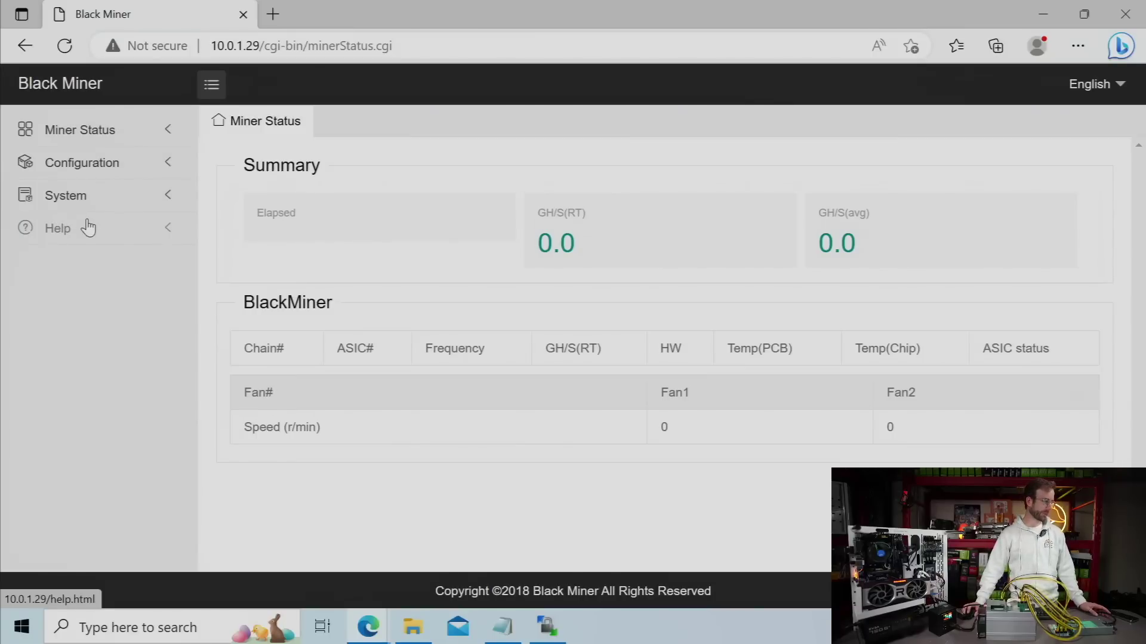
# Step: Open the miner's Upgrade configuration page at the section for flashing a new firmware image
pyautogui.click(163, 130)
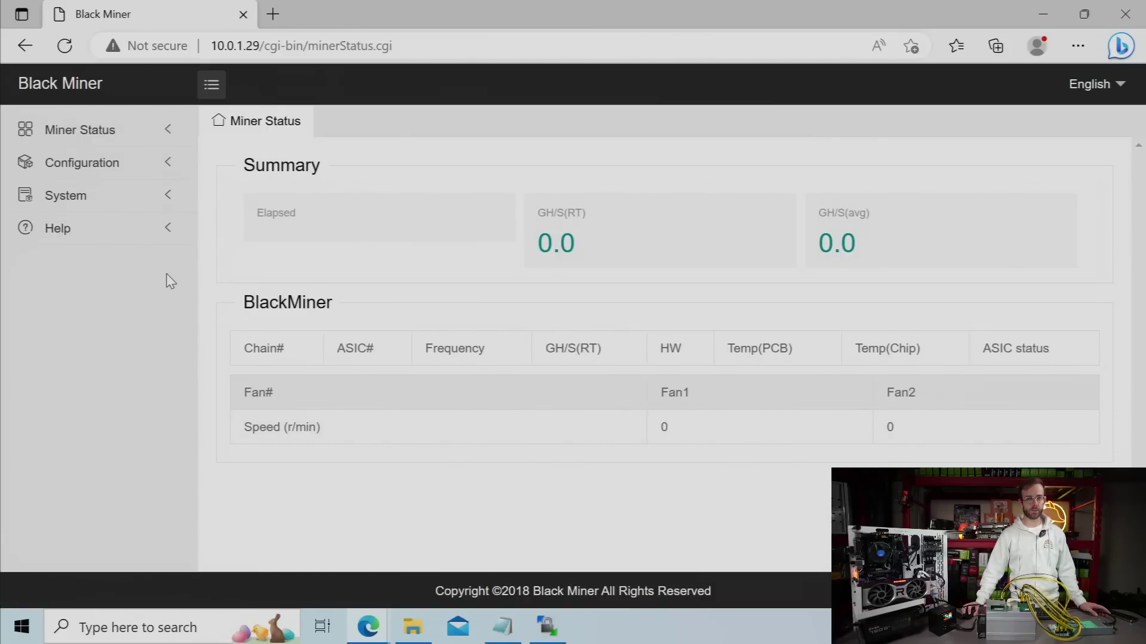
pyautogui.click(138, 172)
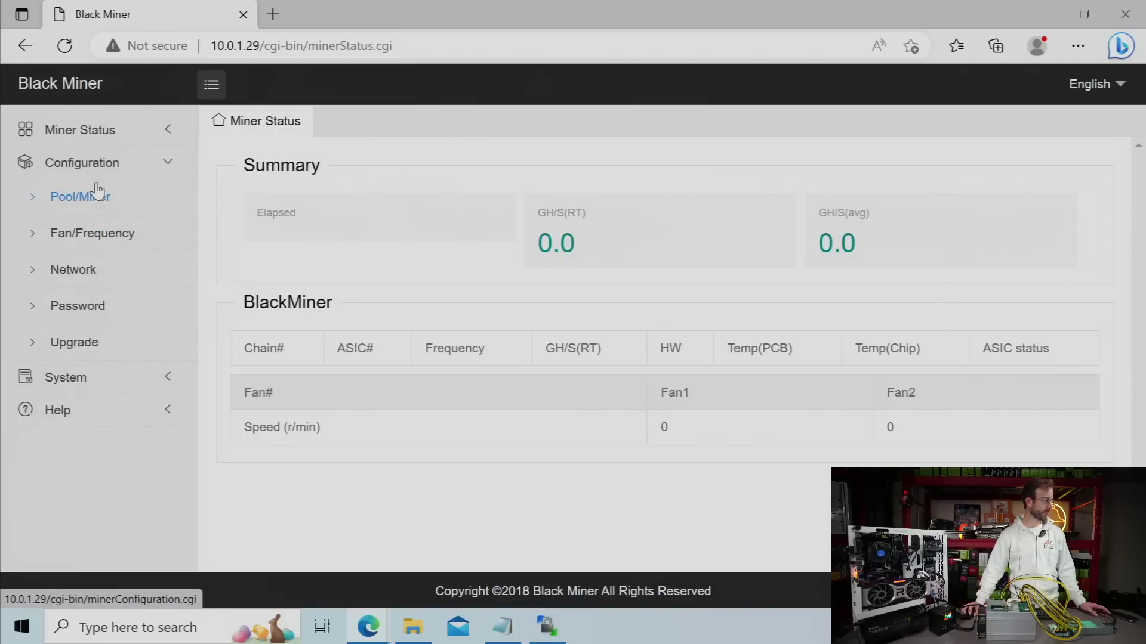
pyautogui.click(91, 344)
pyautogui.scroll(-3, 226, 305)
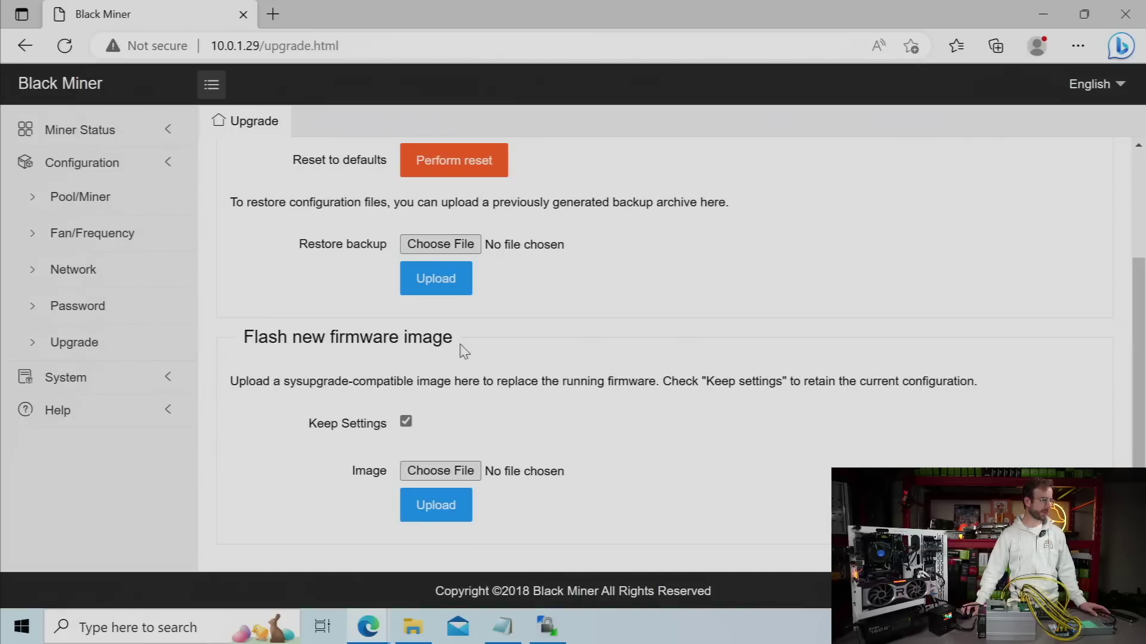
pyautogui.click(437, 515)
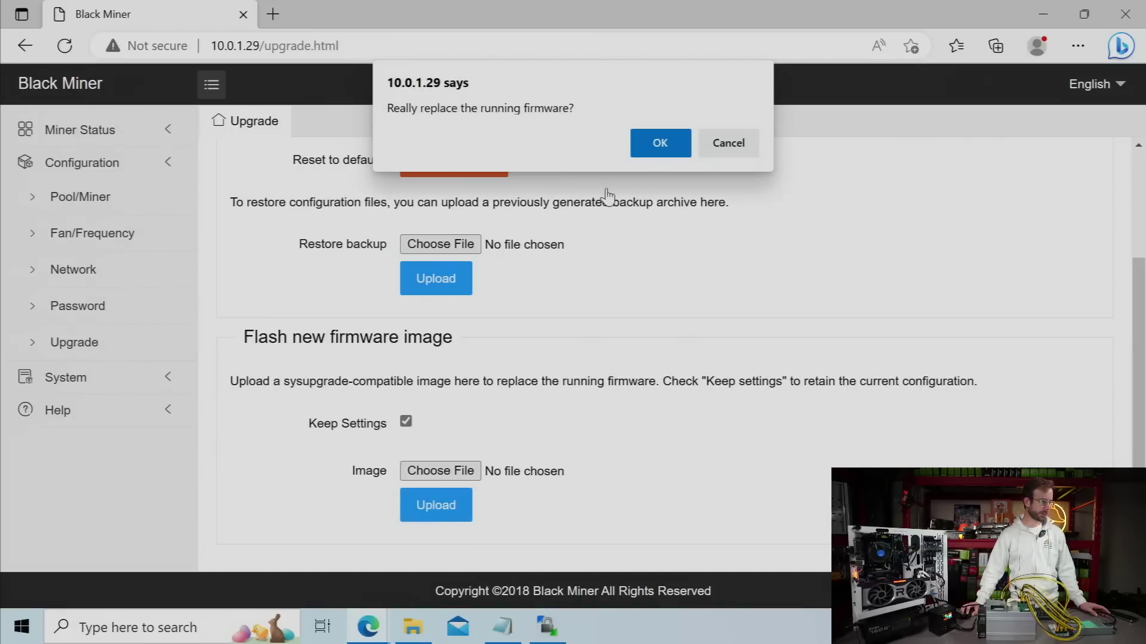
pyautogui.click(660, 145)
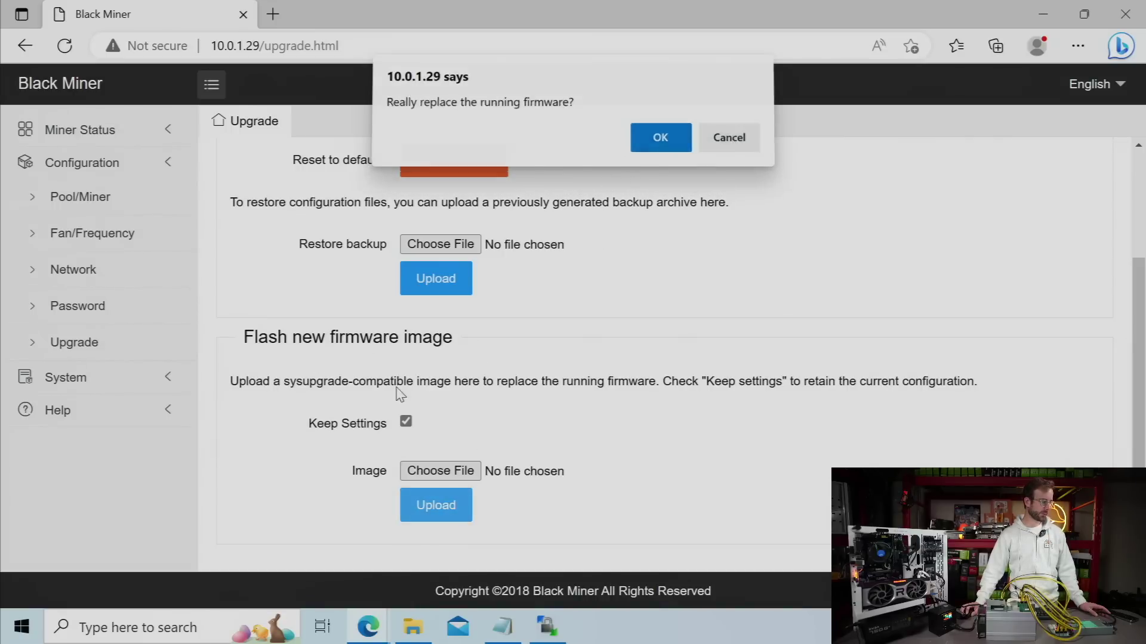
# Step: Flash upgrade_altcoin_F1_rootfs.tar.gz from the Downloads folder as the new firmware image, keeping the current settings
pyautogui.click(440, 471)
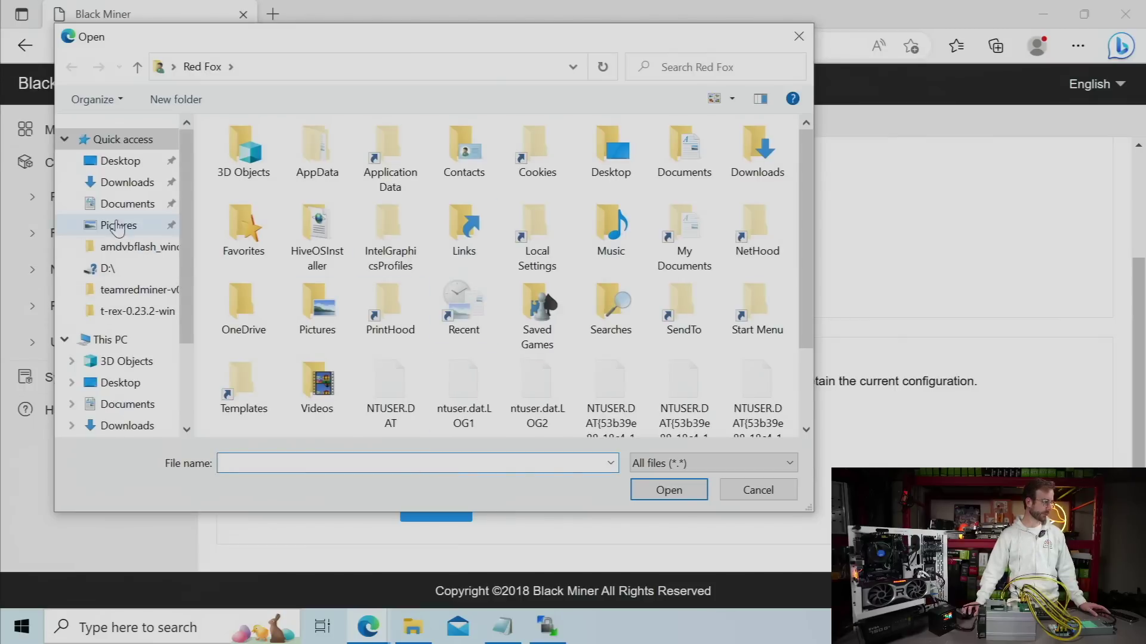
pyautogui.click(119, 182)
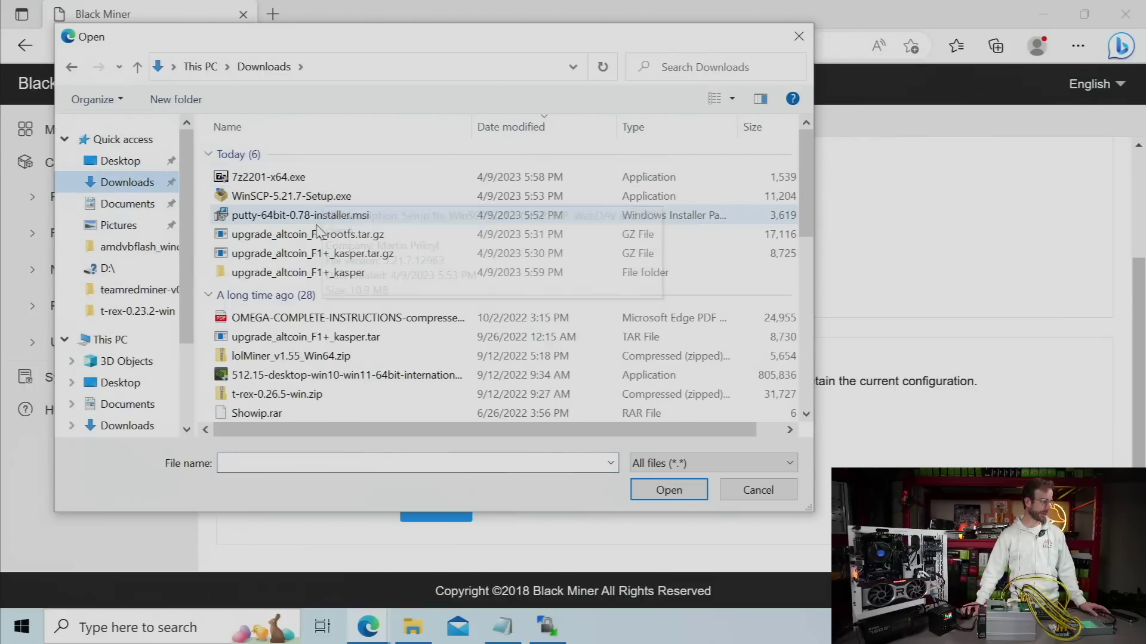
pyautogui.click(285, 238)
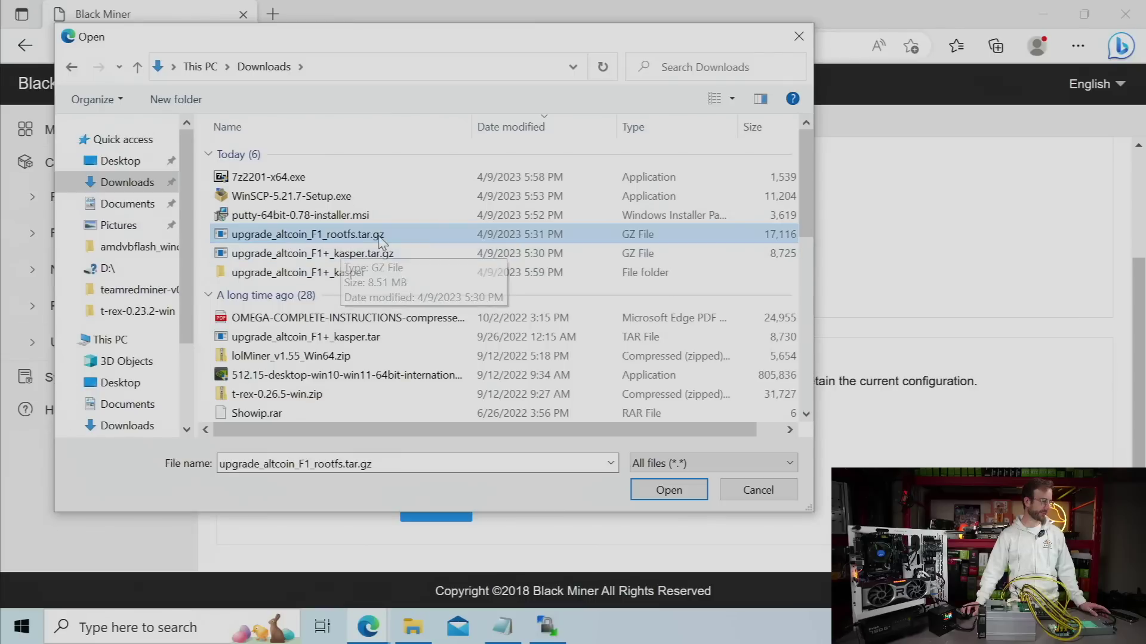
pyautogui.click(669, 491)
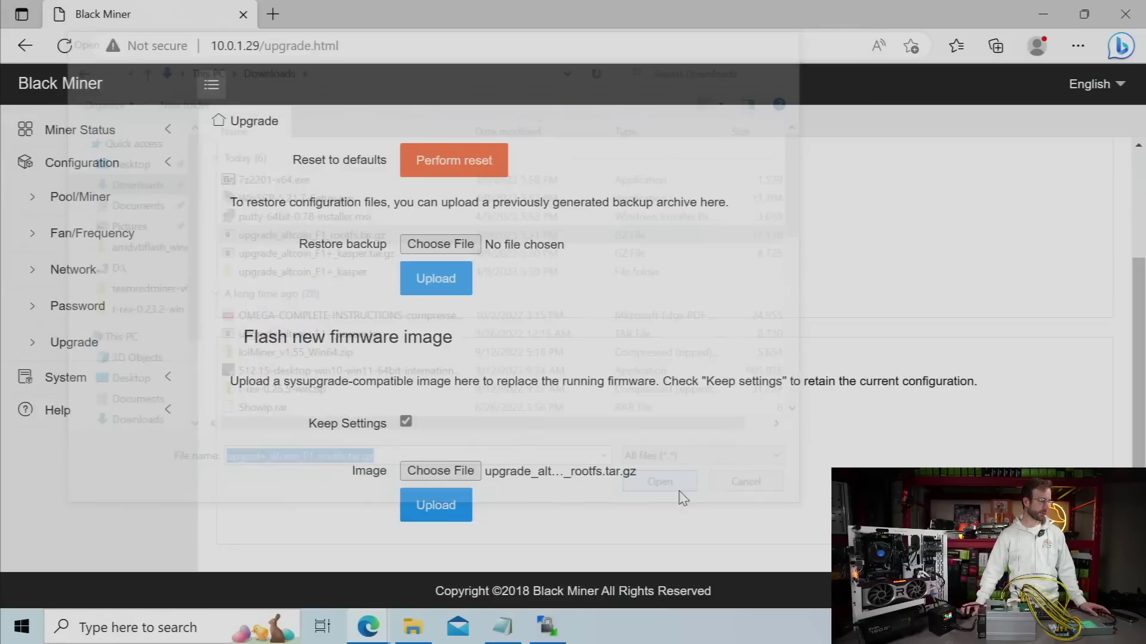
pyautogui.click(444, 515)
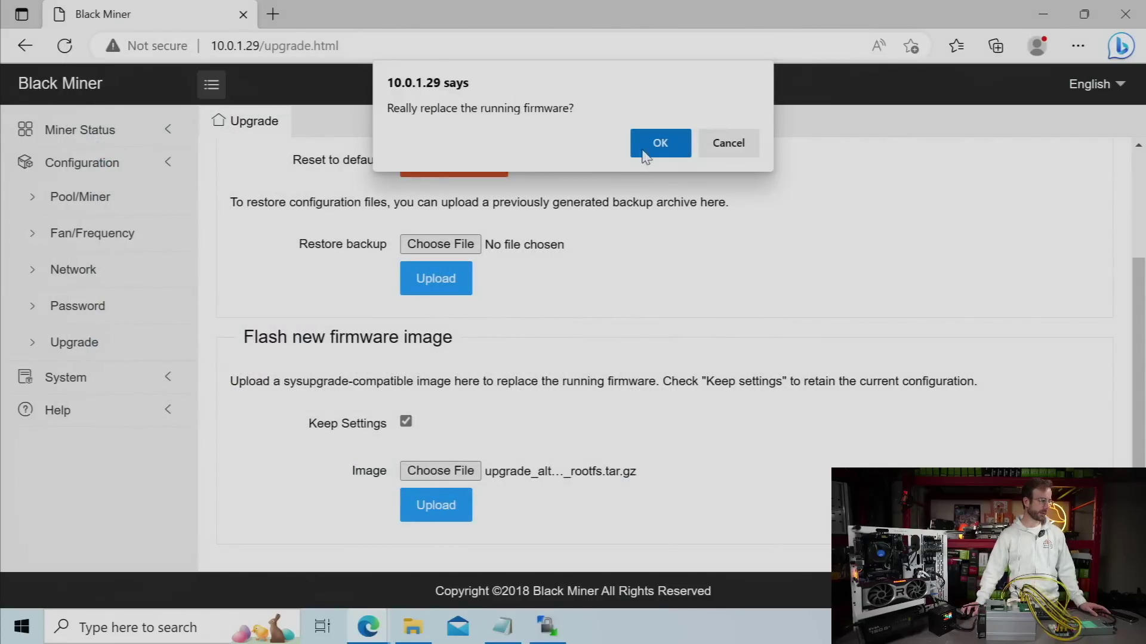
pyautogui.click(668, 143)
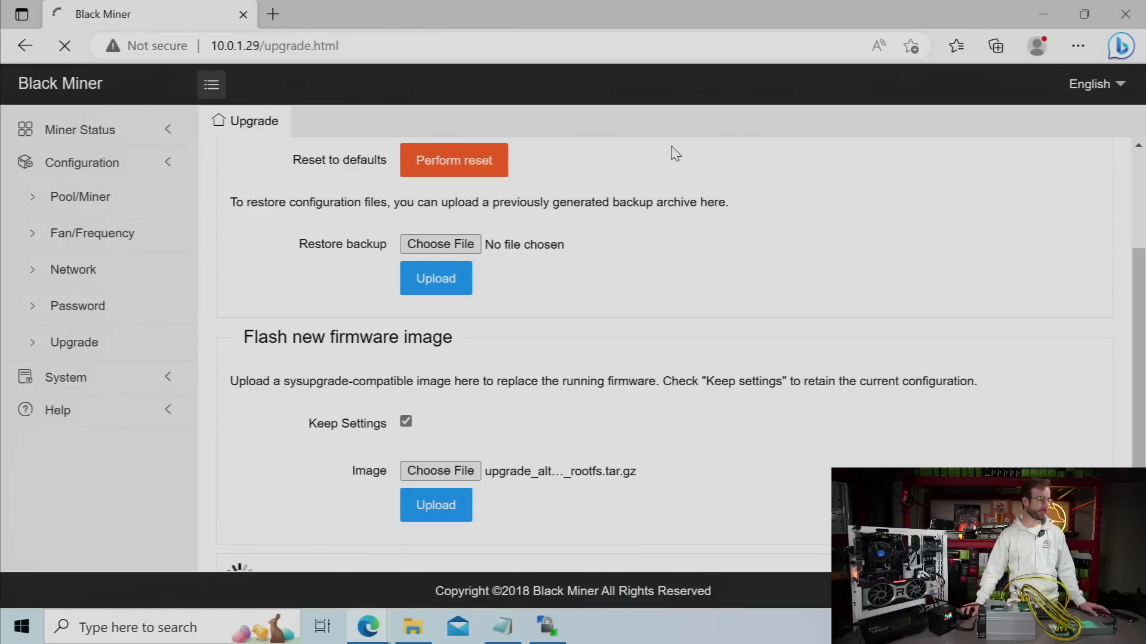
# Step: Inspect the extracted upgrade_altcoin_F1+_kasper folder in File Explorer and read the contents of cgminer_kasper.conf
pyautogui.click(420, 614)
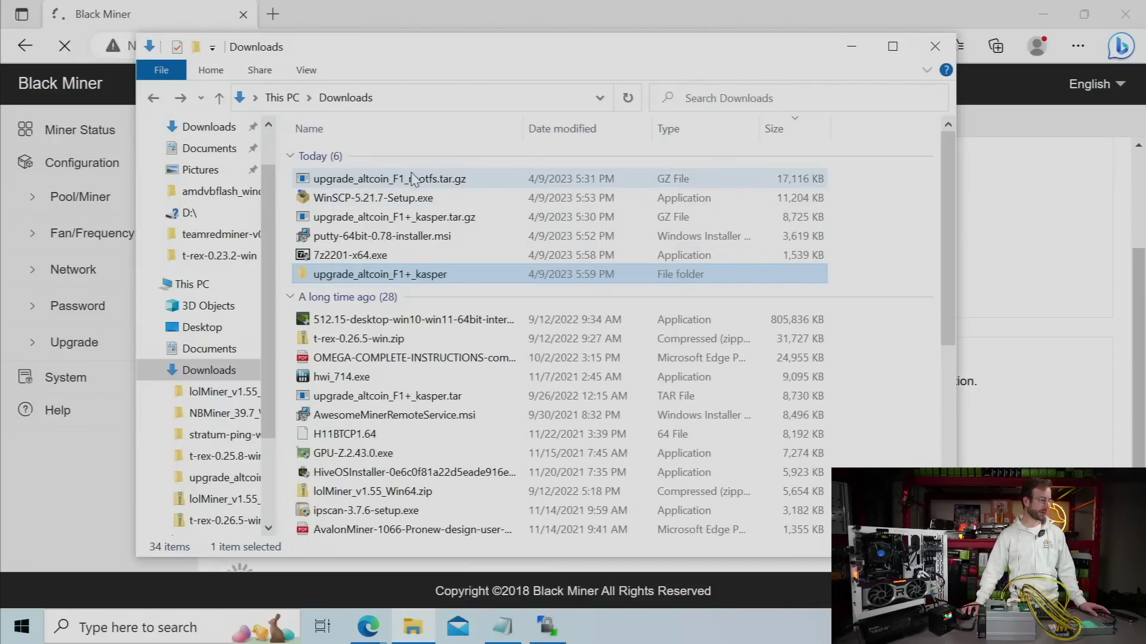
pyautogui.click(360, 220)
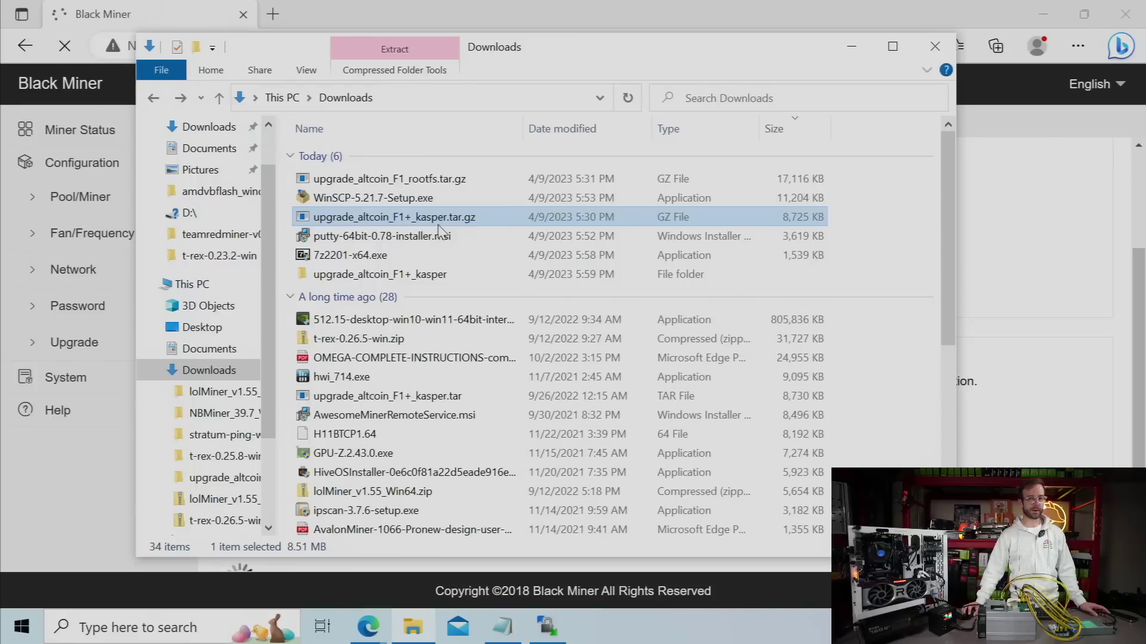
pyautogui.doubleClick(406, 275)
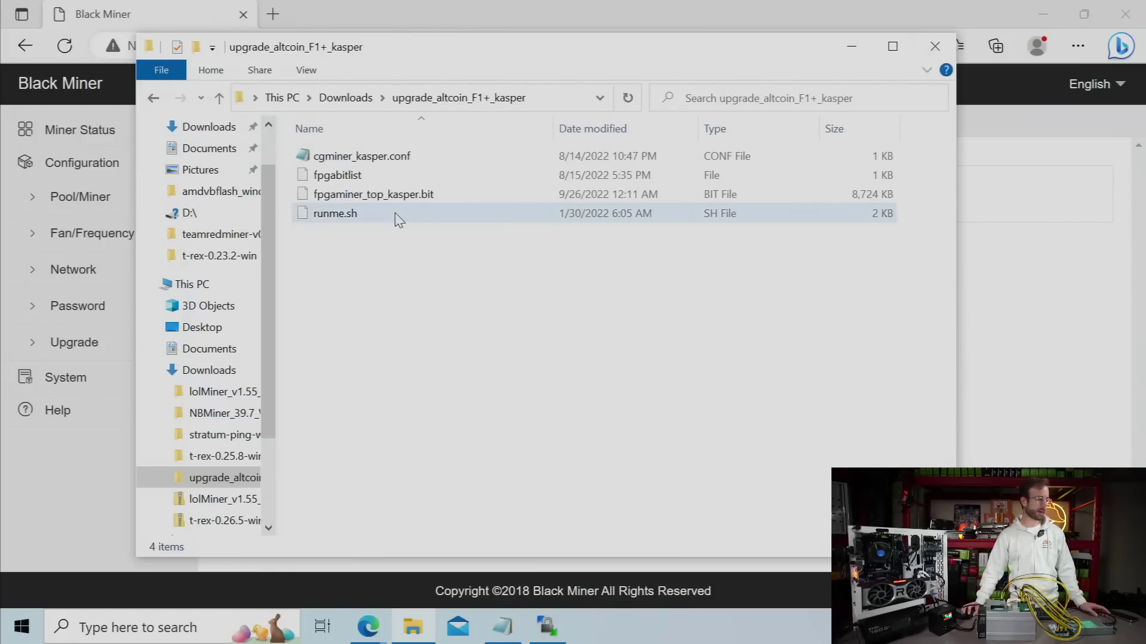
pyautogui.click(411, 200)
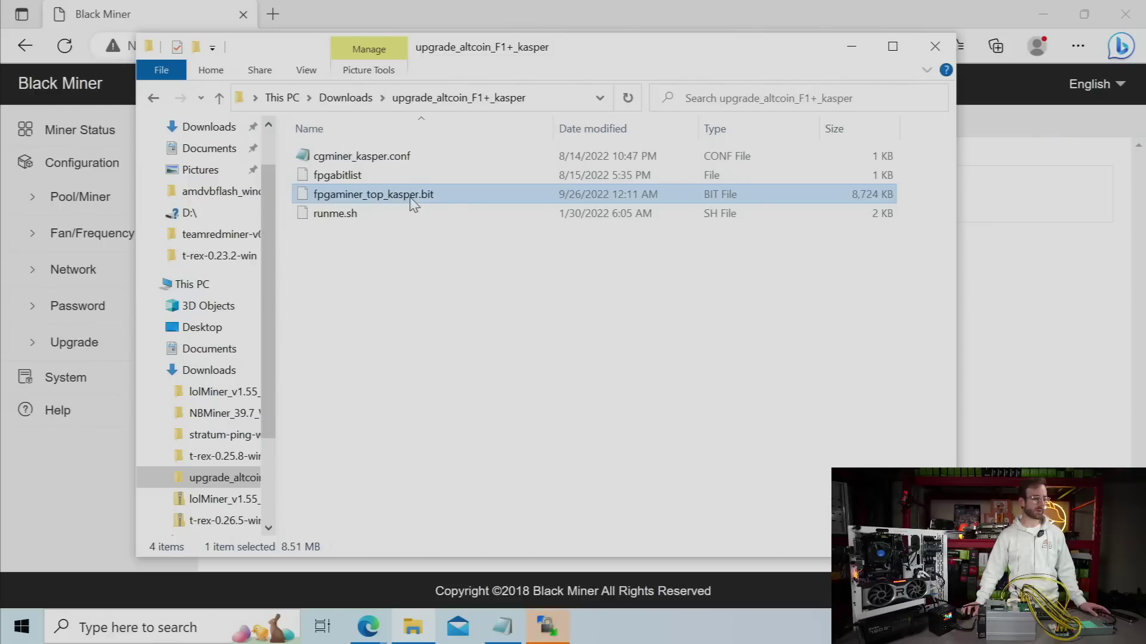
pyautogui.click(414, 157)
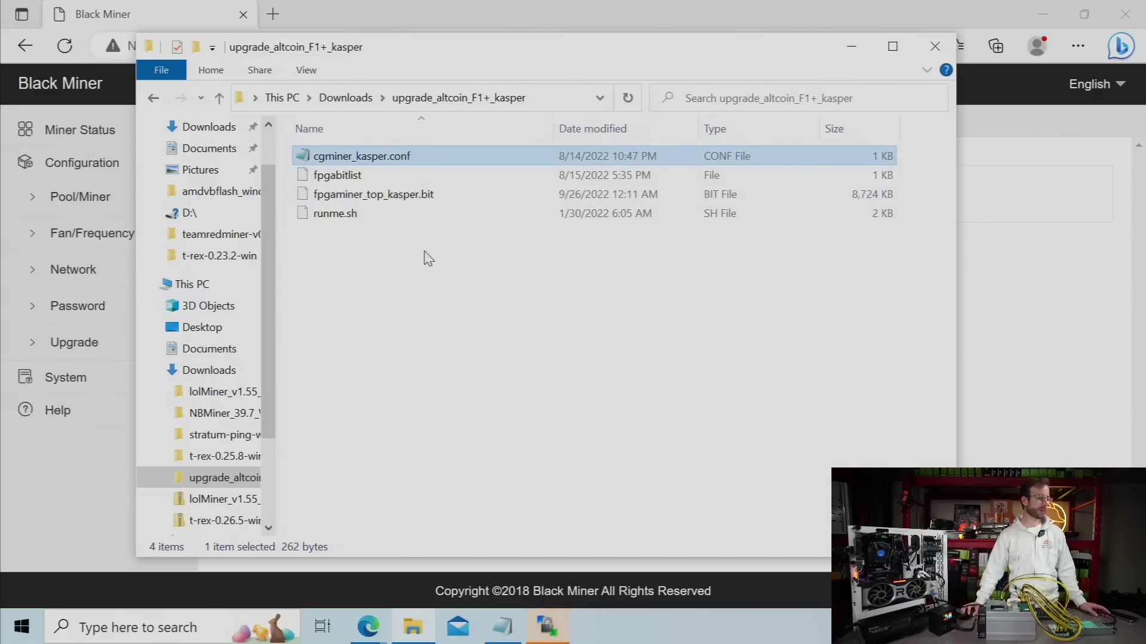
pyautogui.doubleClick(376, 158)
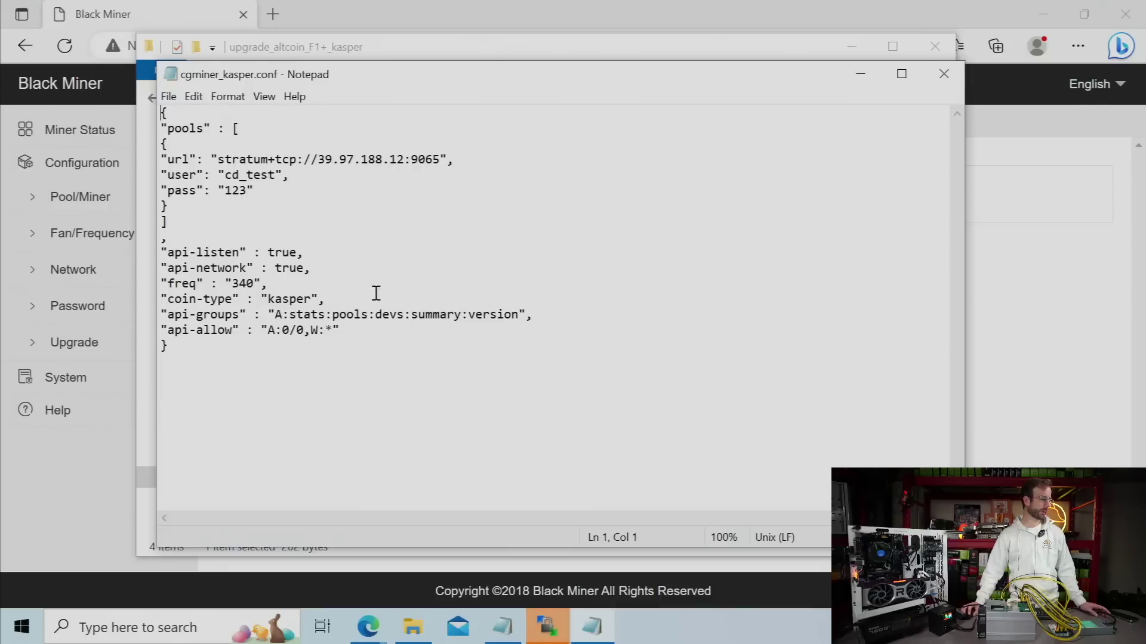
pyautogui.click(957, 82)
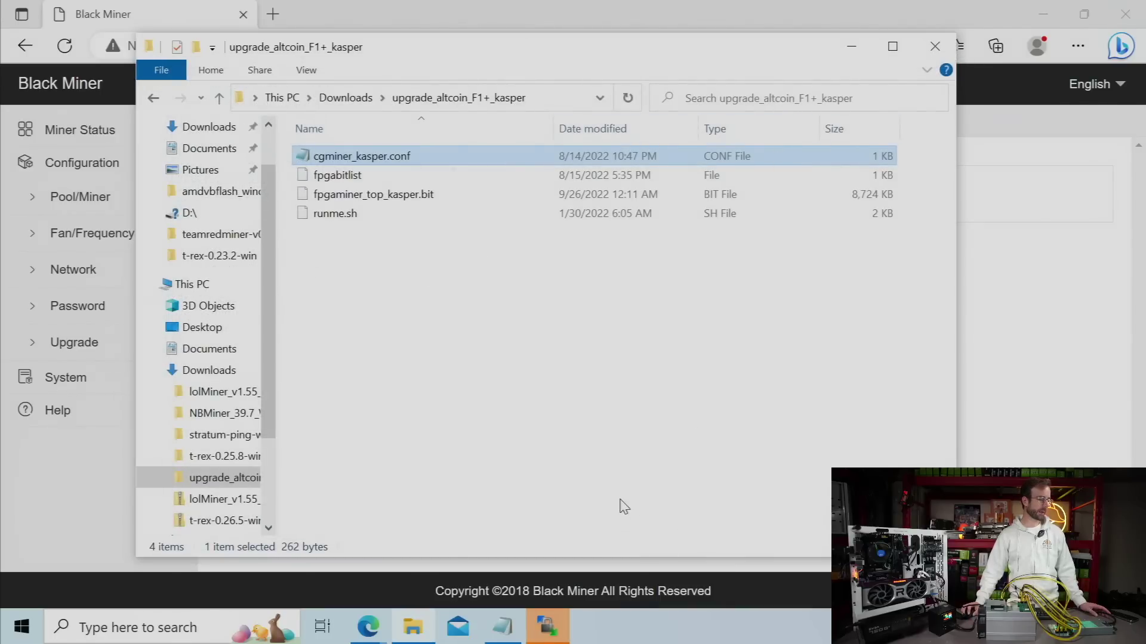
# Step: Switch to WinSCP and try to upload fpgaminer_top_kasper.bit to the miner's /fpgabit/ directory
pyautogui.click(561, 628)
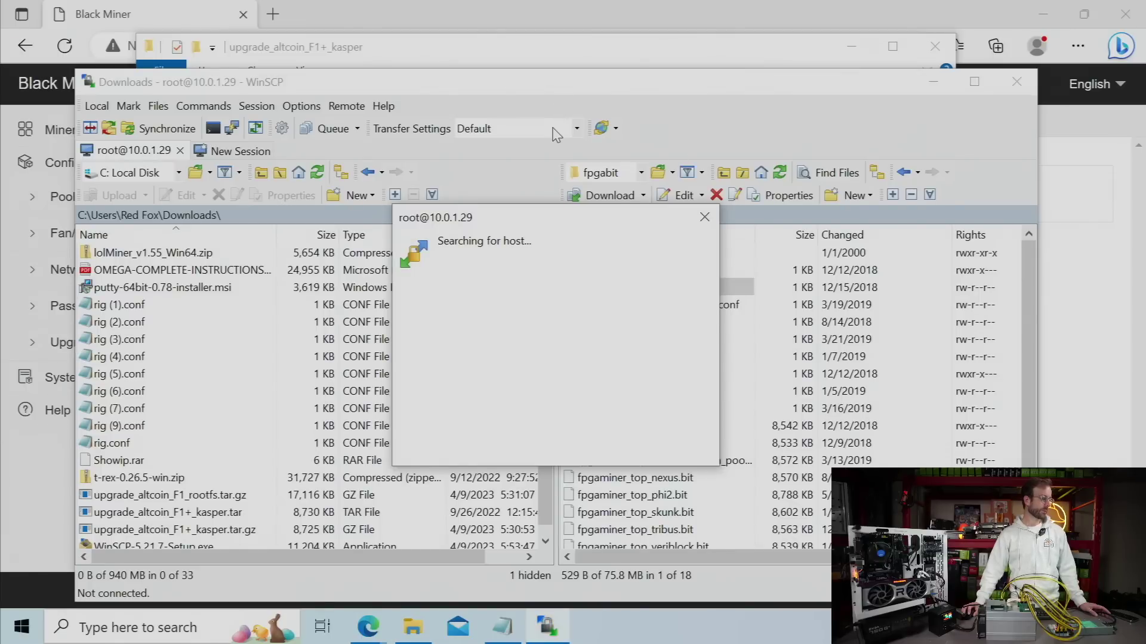
pyautogui.moveTo(575, 219); pyautogui.dragTo(567, 200)
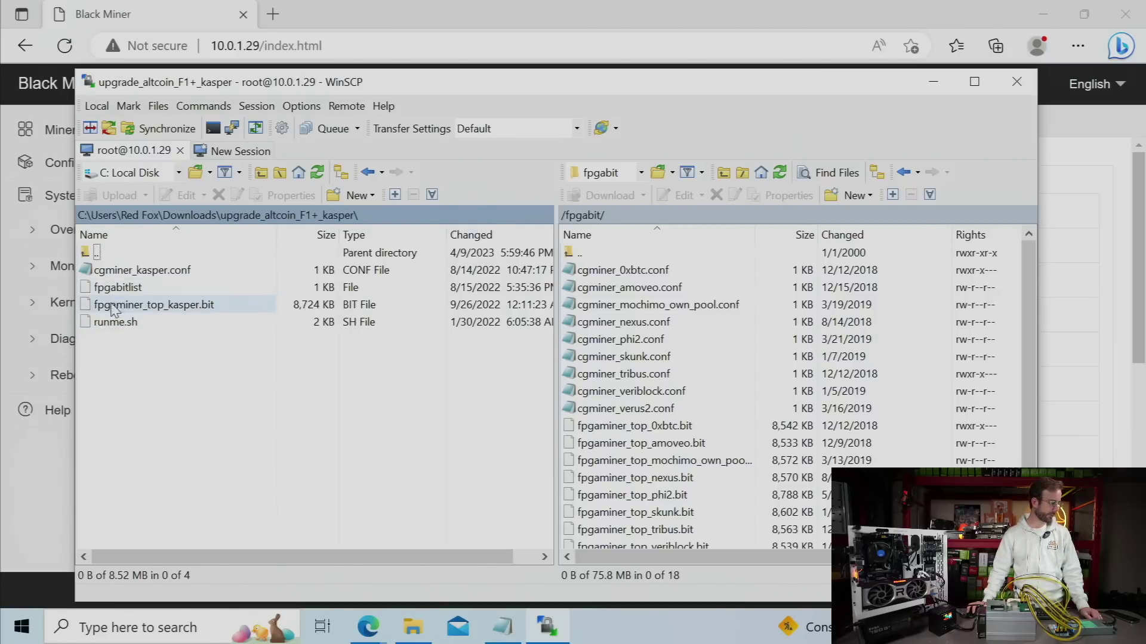
pyautogui.moveTo(109, 310); pyautogui.dragTo(222, 310)
pyautogui.moveTo(717, 468); pyautogui.dragTo(698, 481)
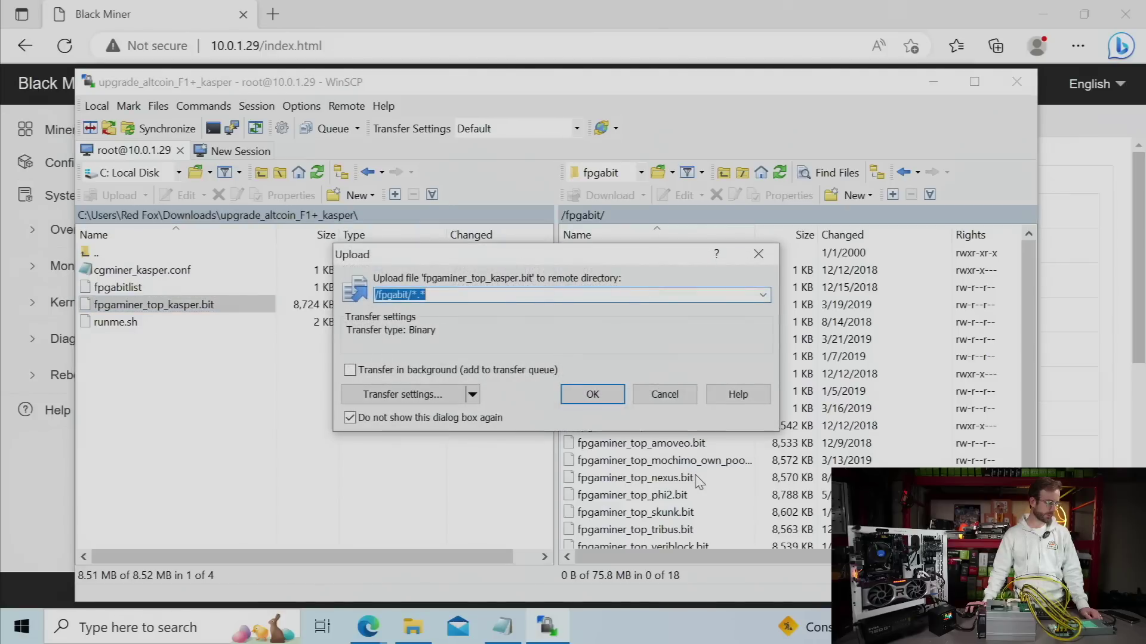
pyautogui.click(597, 396)
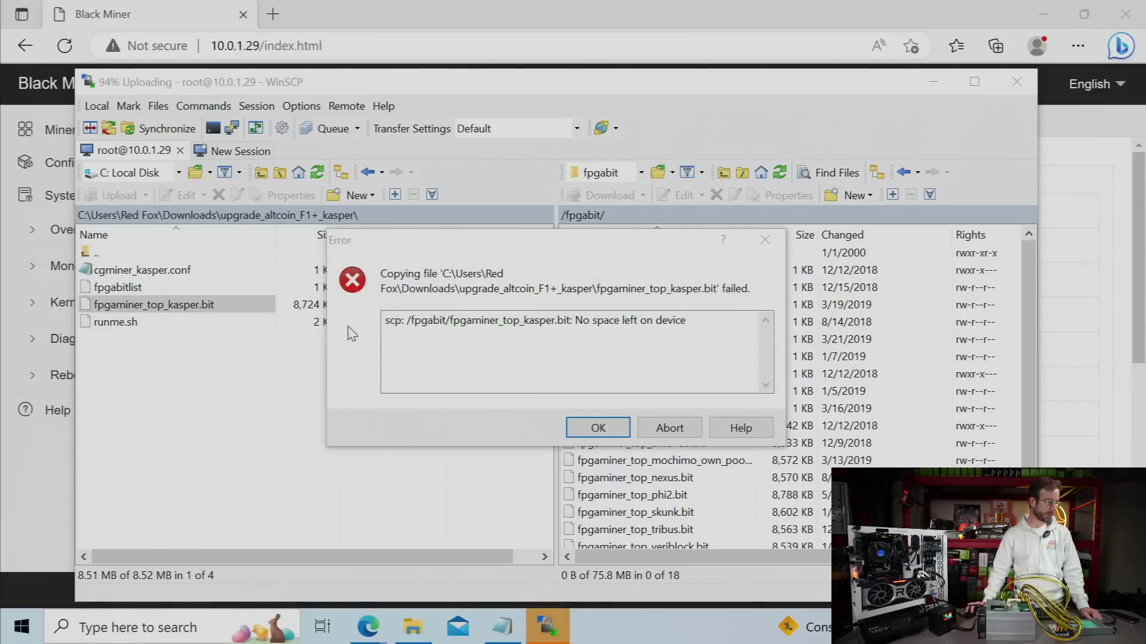
pyautogui.click(592, 429)
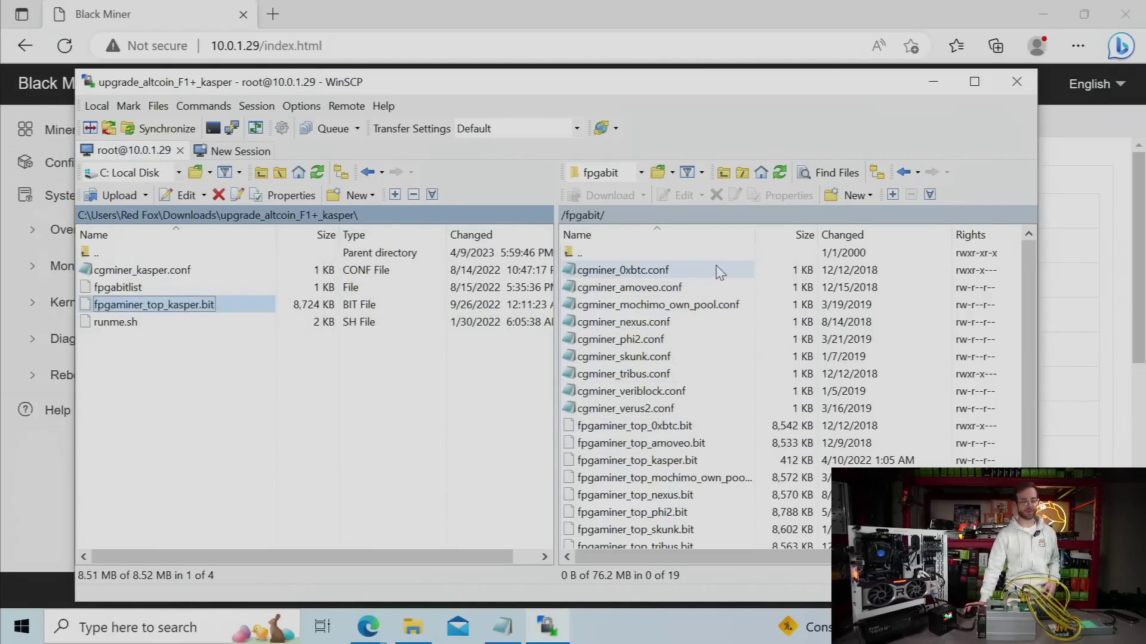
# Step: Delete all files in the miner's /fpgabit/ directory, from cgminer_0xbtc.conf through fpgaminer_top_verus2.bit
pyautogui.moveTo(679, 114); pyautogui.dragTo(612, 53)
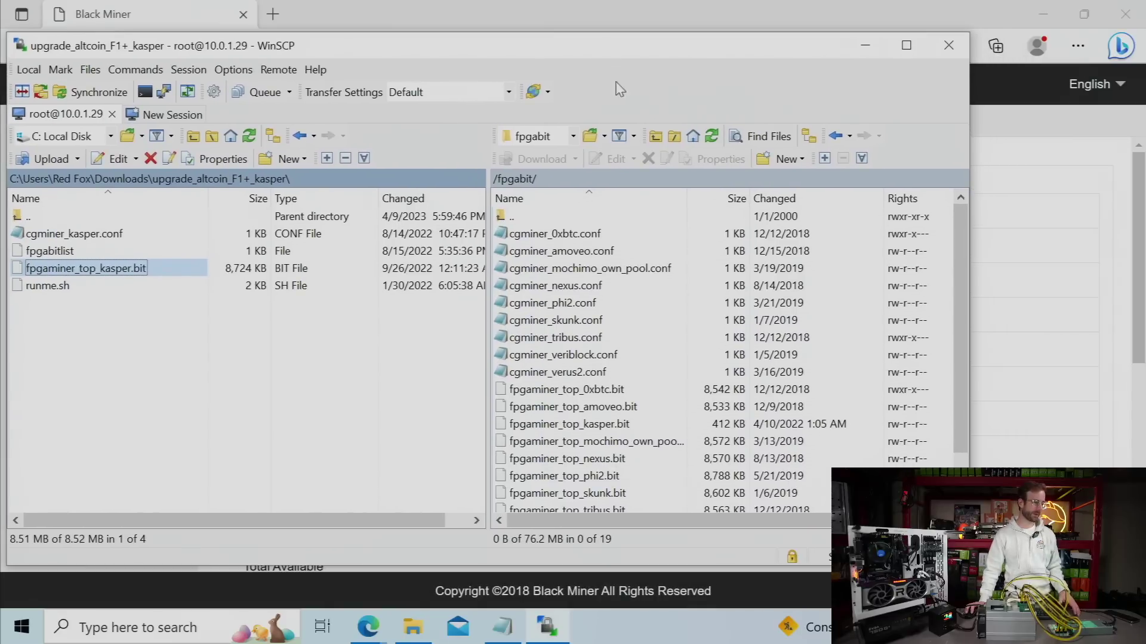
pyautogui.scroll(-1, 654, 304)
pyautogui.scroll(1, 654, 304)
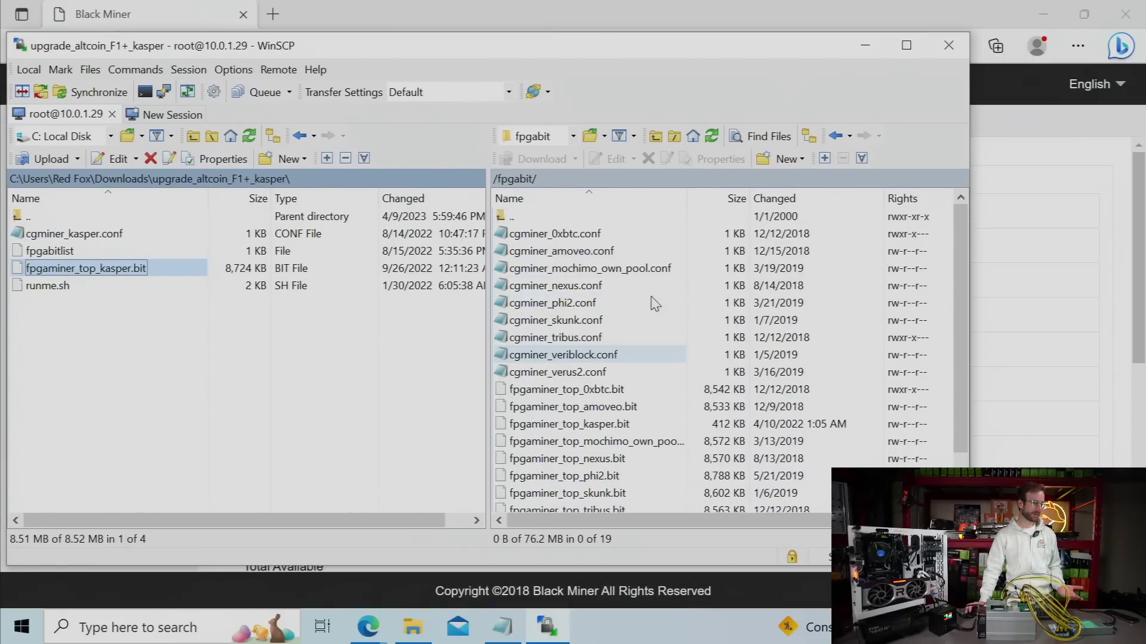
pyautogui.click(599, 236)
pyautogui.scroll(-1, 626, 376)
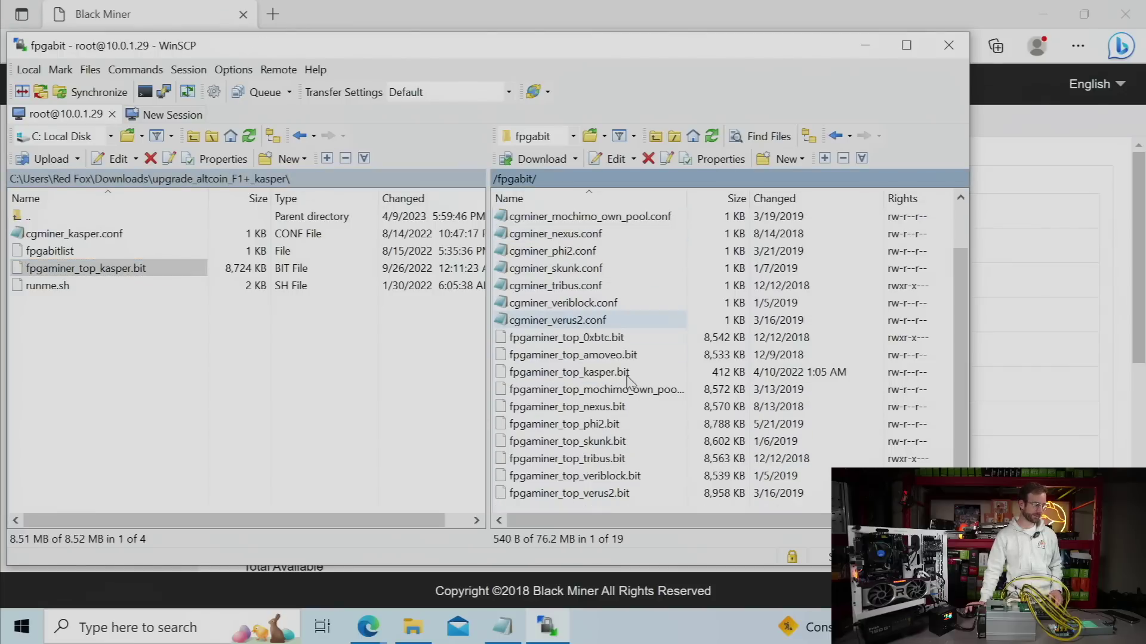
pyautogui.keyDown('shift'); pyautogui.click(604, 496); pyautogui.keyUp('shift')
pyautogui.rightClick(577, 411)
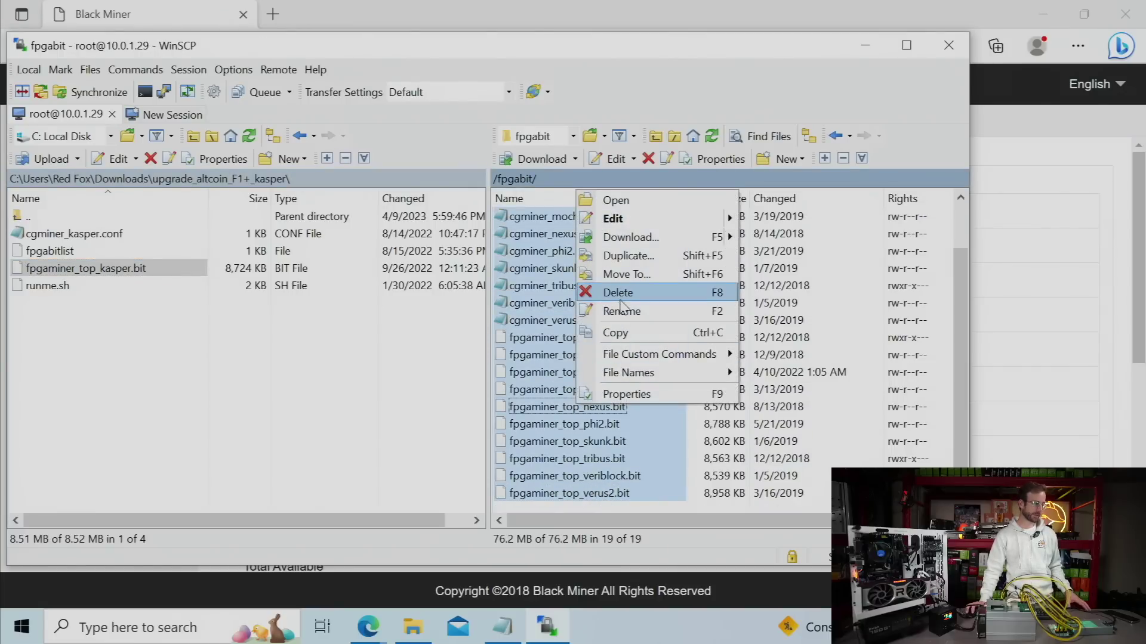
pyautogui.click(624, 298)
pyautogui.click(528, 344)
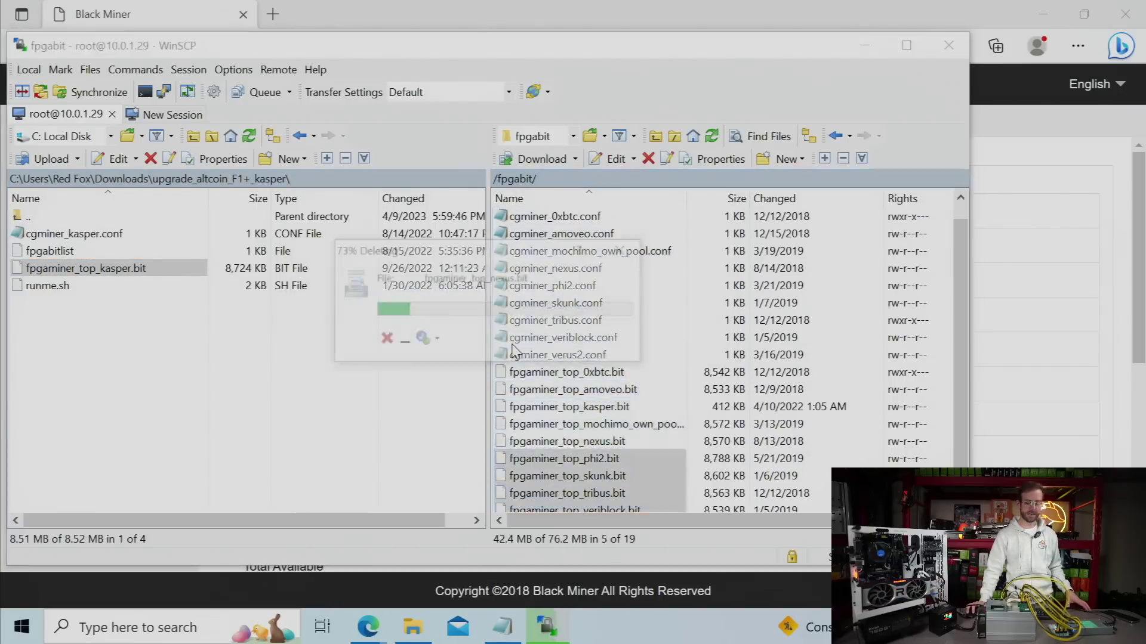
# Step: Upload cgminer_kasper.conf and fpgaminer_top_kasper.bit from the local upgrade_altcoin_F1+_kasper folder to the miner's /fpgabit/ directory
pyautogui.click(341, 394)
pyautogui.click(82, 234)
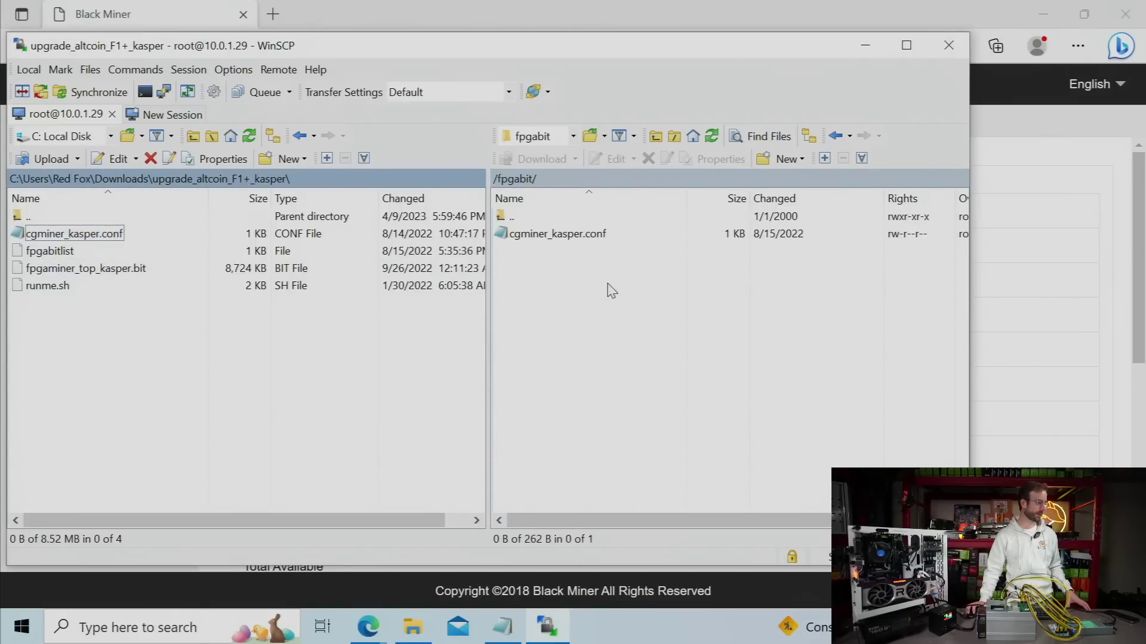
pyautogui.moveTo(89, 268); pyautogui.dragTo(465, 293)
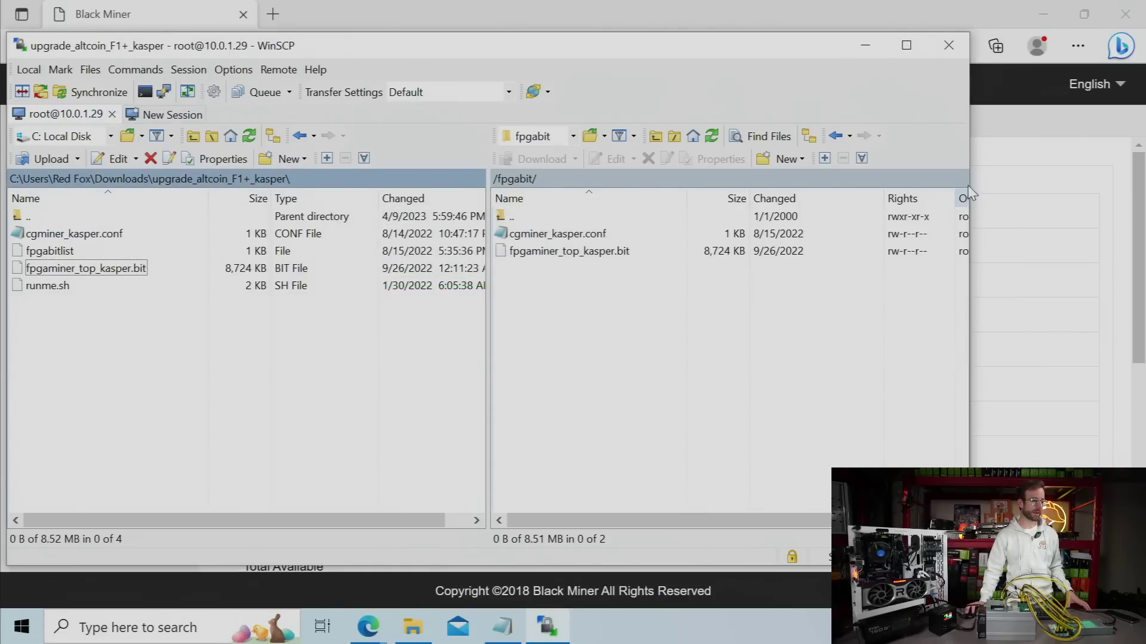
# Step: Switch back to the Black Miner web page and review the three pools on the Pool/Miner configuration page
pyautogui.click(1053, 168)
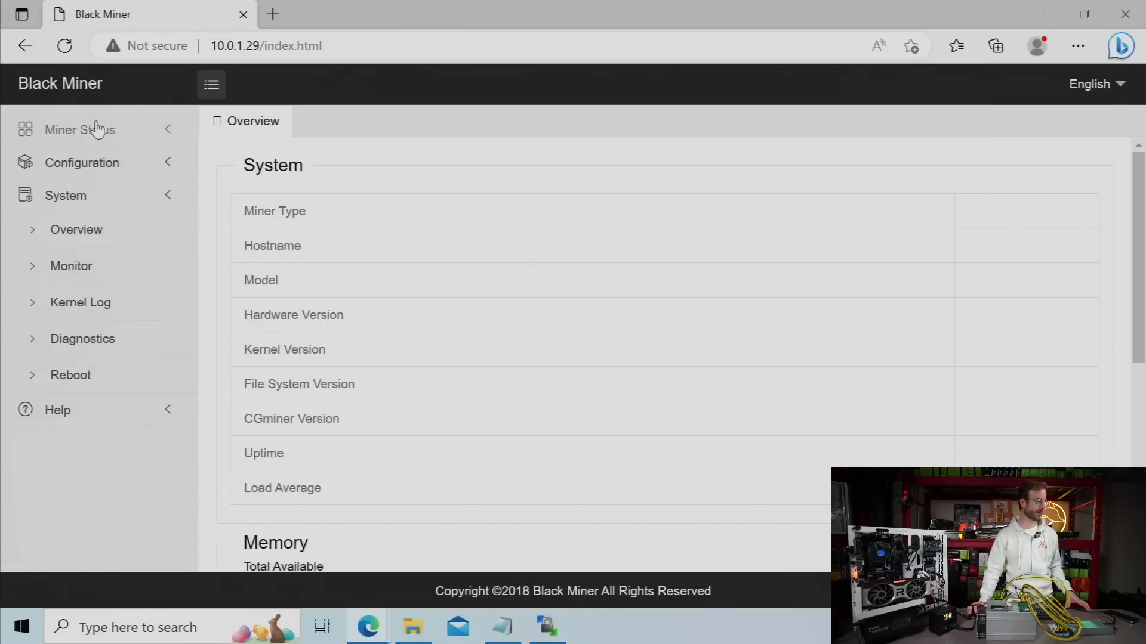
pyautogui.click(94, 164)
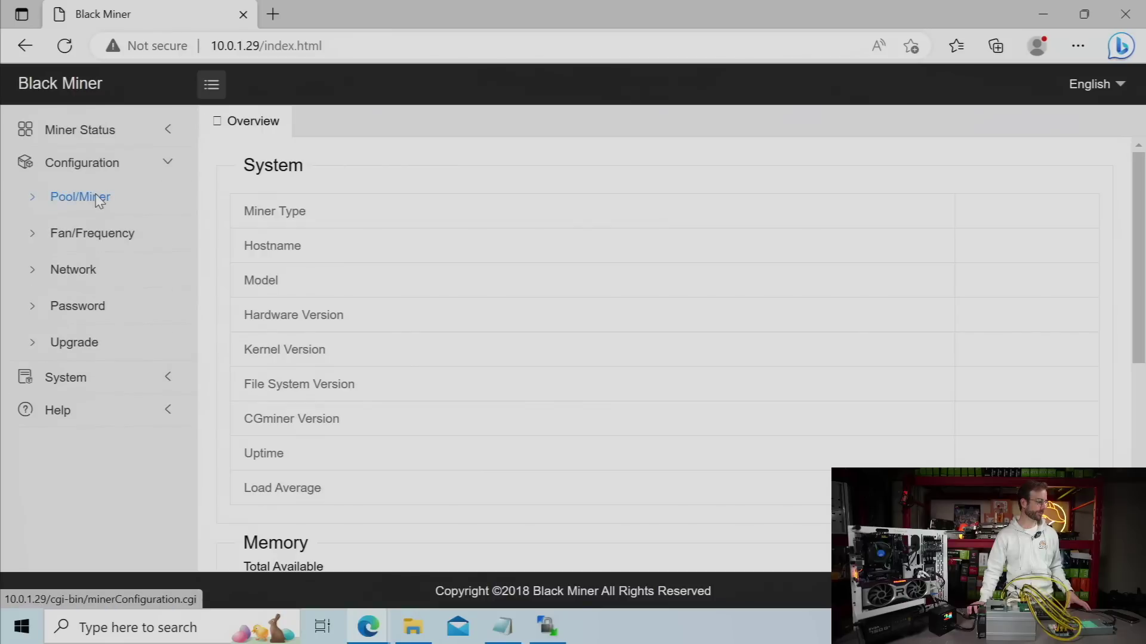
pyautogui.click(99, 200)
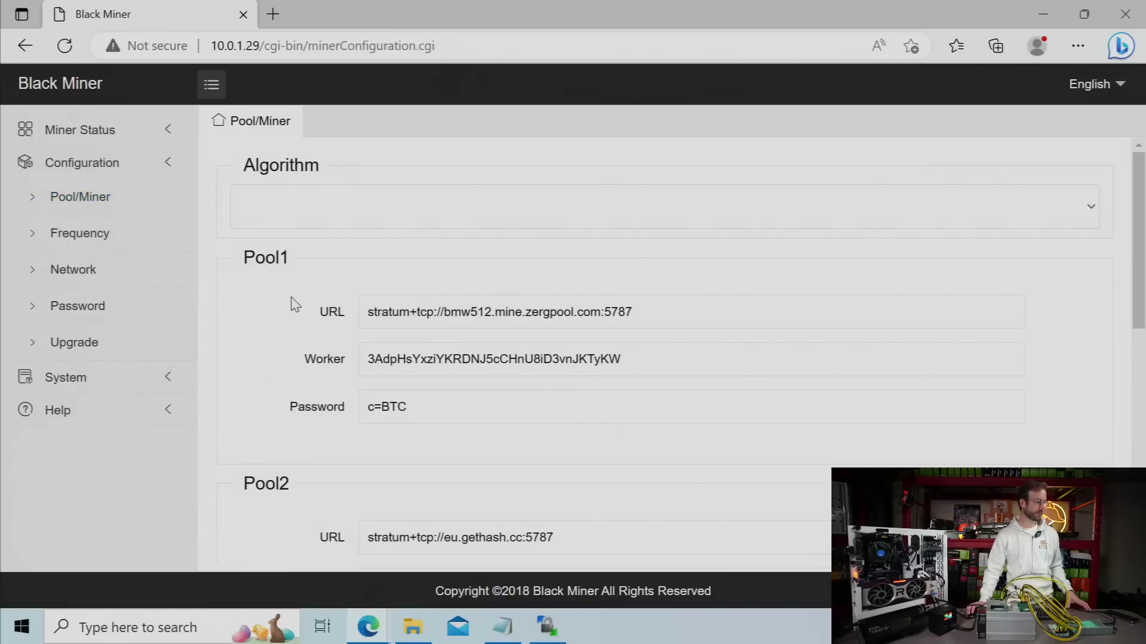
pyautogui.scroll(-2, 295, 305)
pyautogui.scroll(-5, 295, 305)
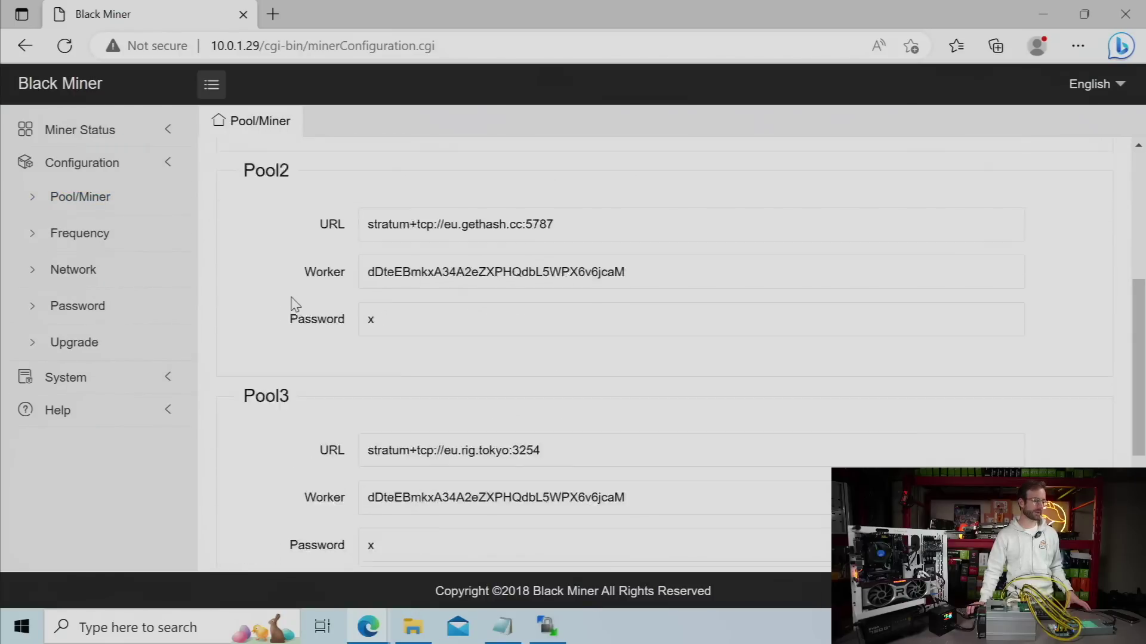
pyautogui.scroll(-2, 295, 305)
pyautogui.scroll(9, 293, 301)
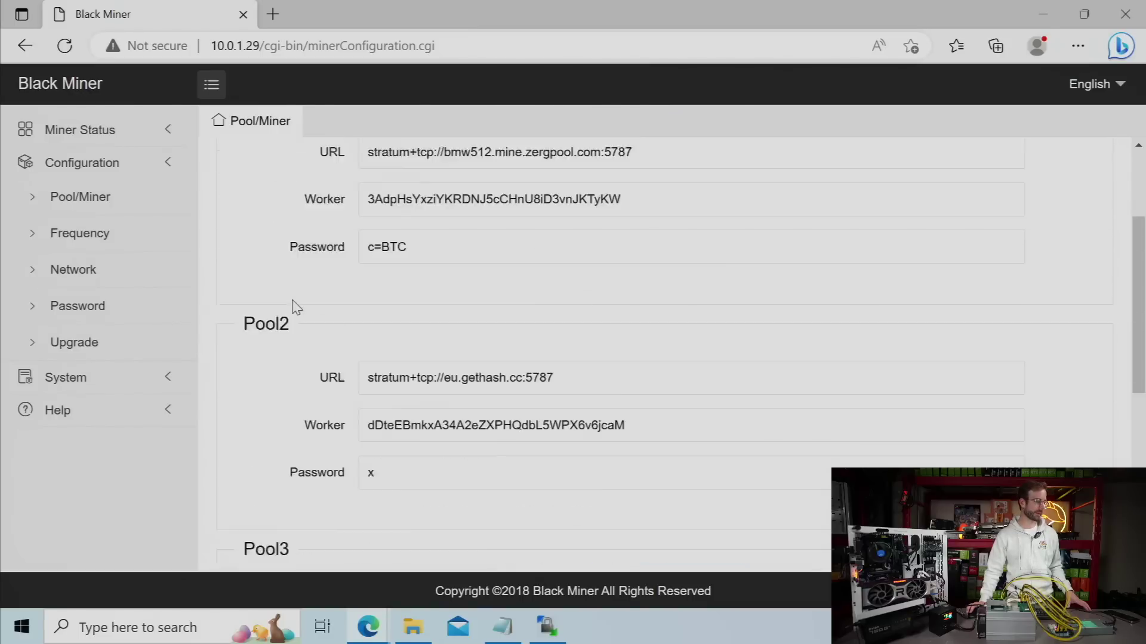
# Step: Check the Miner Status page, and open the Configuration and System sections of the miner's navigation
pyautogui.click(96, 129)
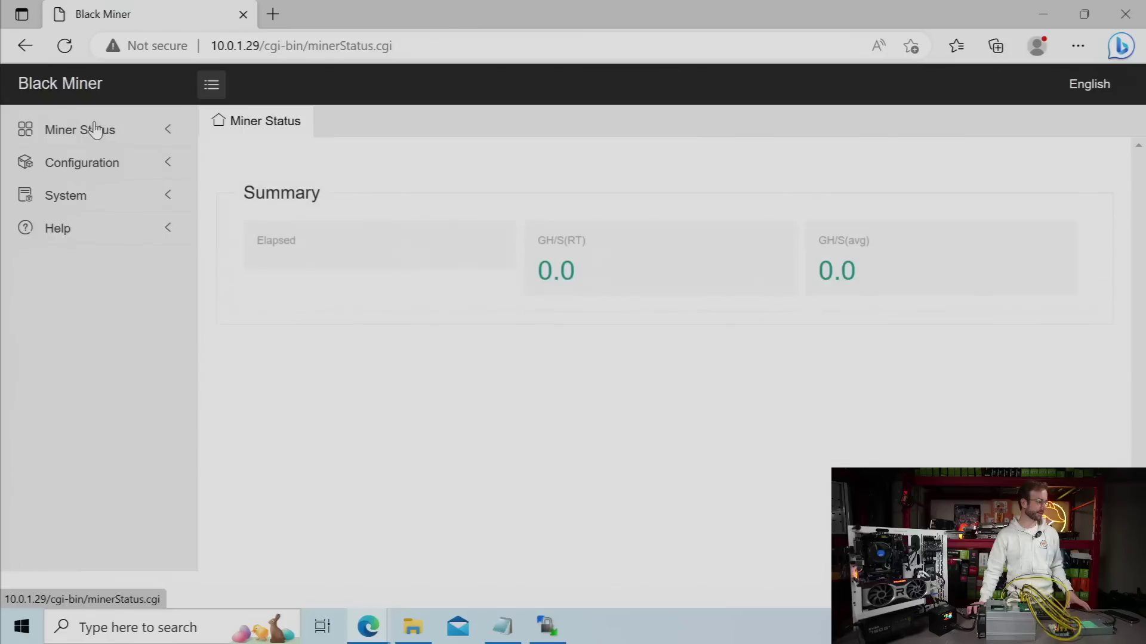
pyautogui.click(96, 176)
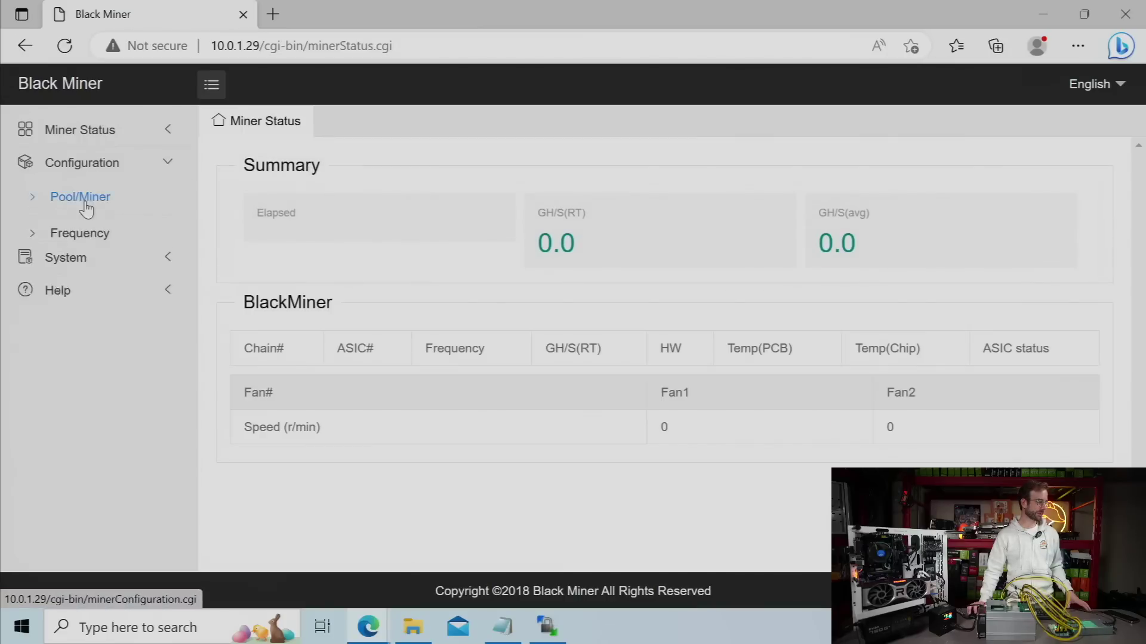
pyautogui.click(80, 375)
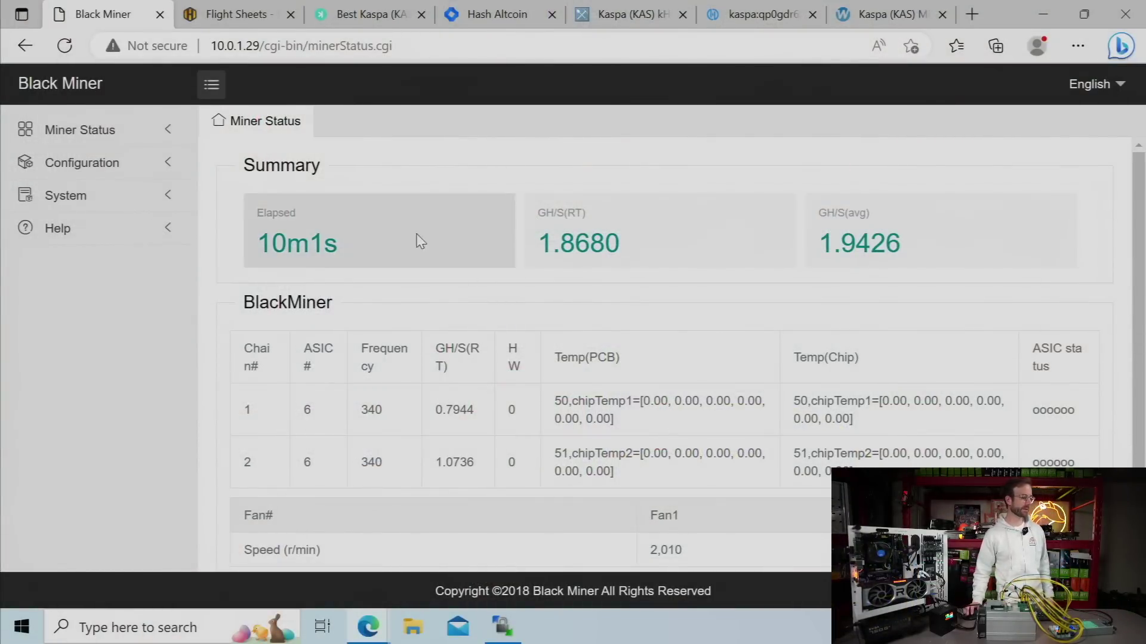
# Step: Refresh the Miner Status page and review the real-time and average hashrates and the per-chain readings
pyautogui.scroll(-1, 447, 209)
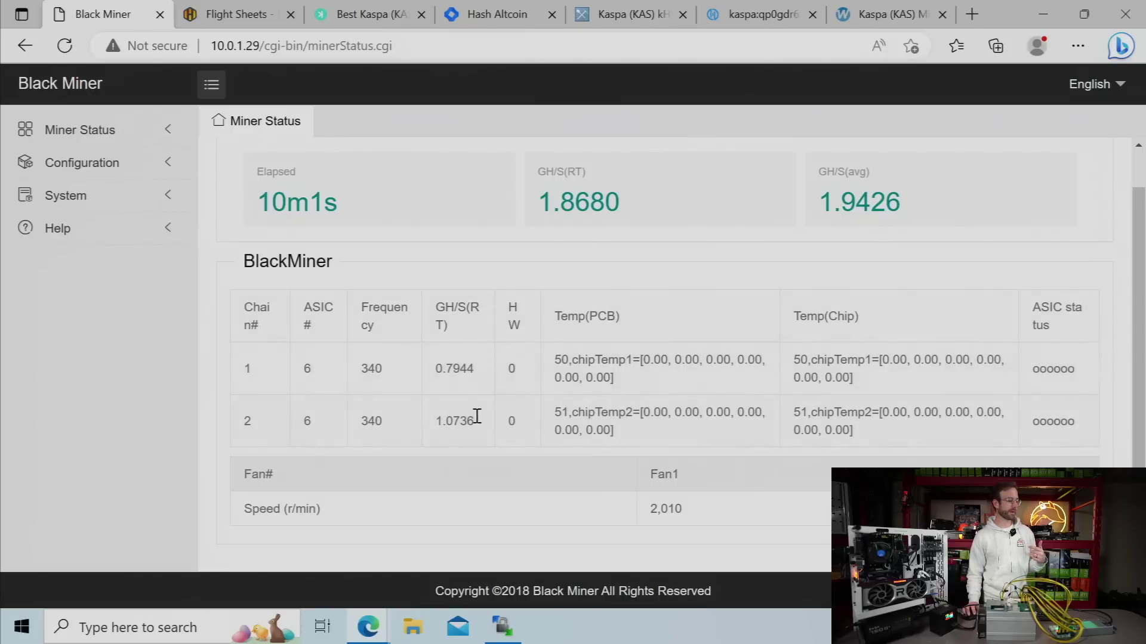
pyautogui.click(55, 53)
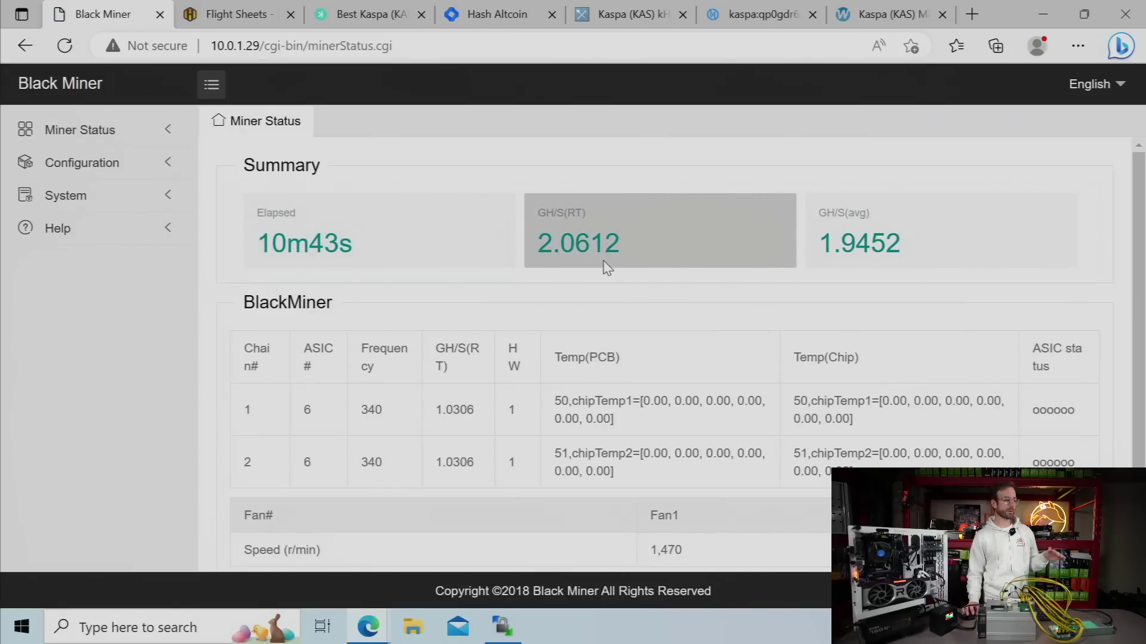
pyautogui.doubleClick(874, 243)
pyautogui.moveTo(875, 243); pyautogui.dragTo(768, 276)
pyautogui.click(718, 309)
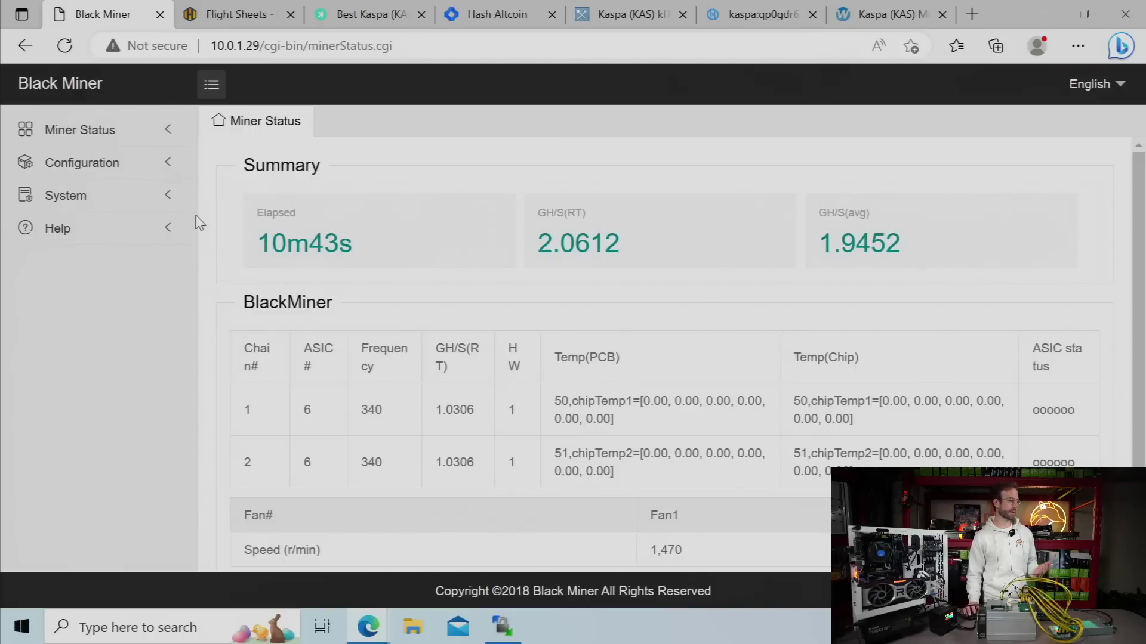
# Step: Review the algorithm and Pool1 settings on the Pool/Miner configuration page, and return to the Miner Status page
pyautogui.click(140, 170)
pyautogui.click(68, 197)
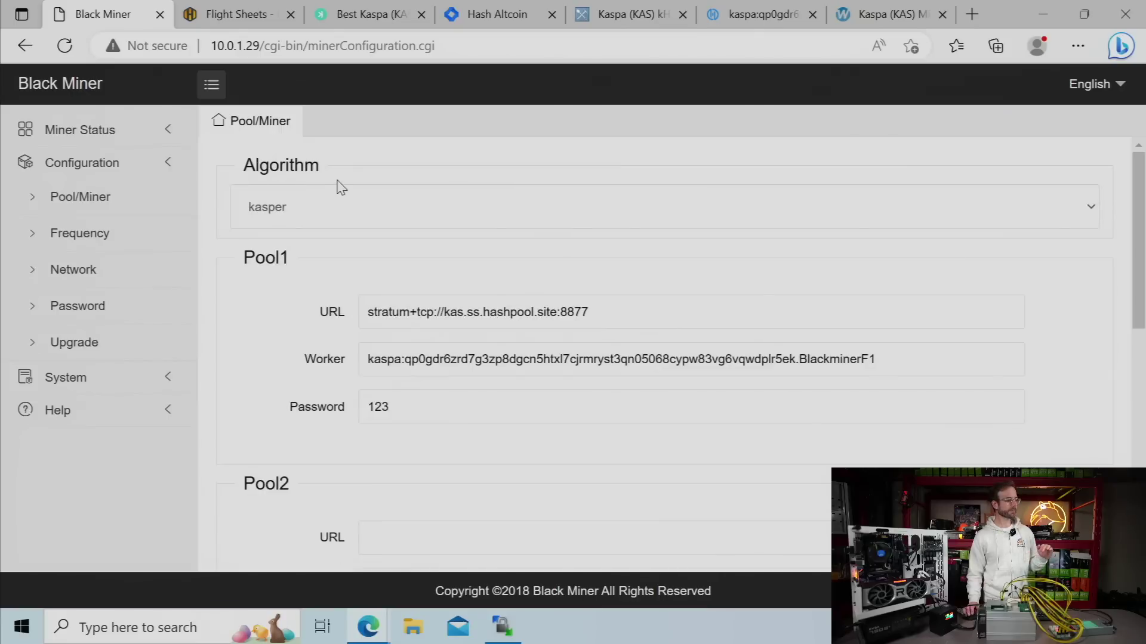
pyautogui.scroll(-1, 340, 187)
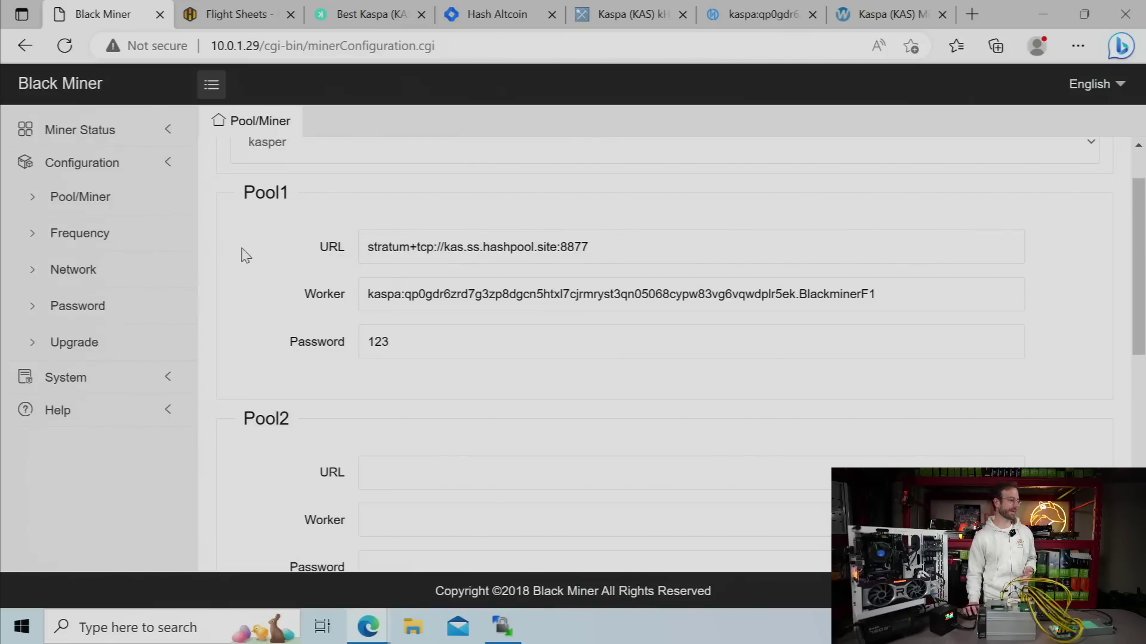
pyautogui.click(70, 134)
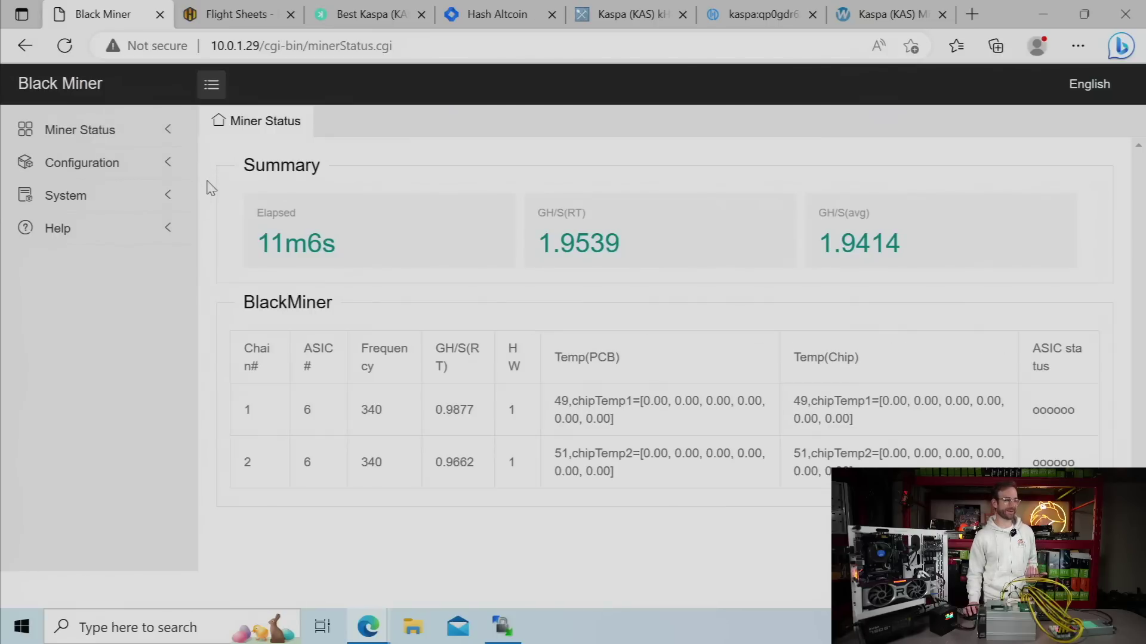
# Step: Refresh the HashPool mining page and examine the 10-minute hashrate, the BlackminerF1 worker's statistics and the payment details
pyautogui.click(758, 15)
pyautogui.click(66, 47)
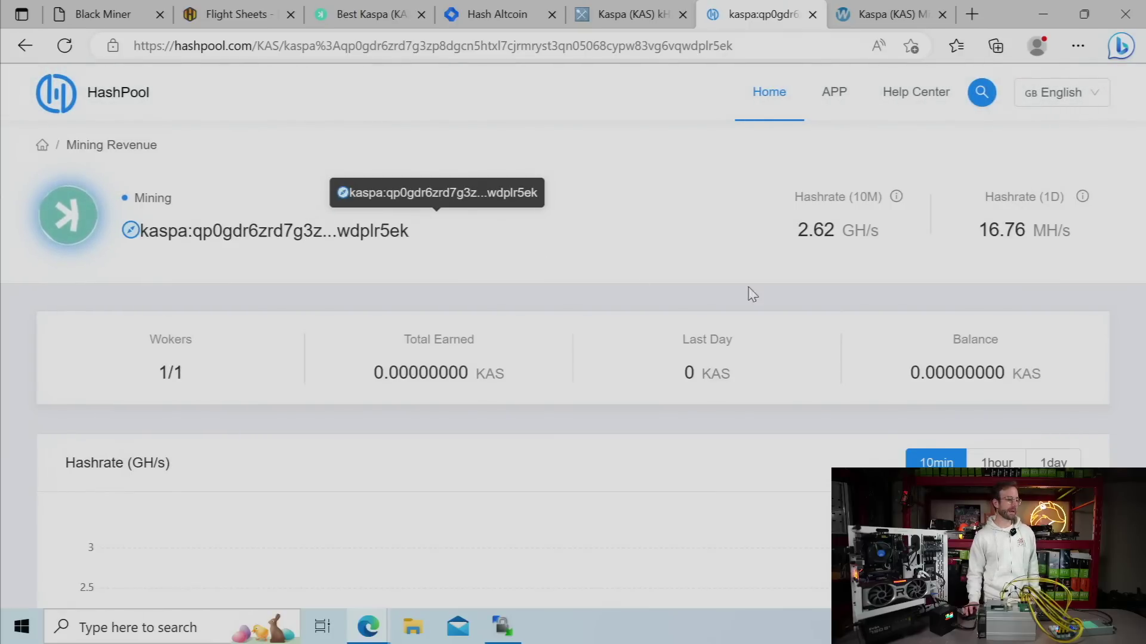
pyautogui.moveTo(873, 230); pyautogui.dragTo(794, 235)
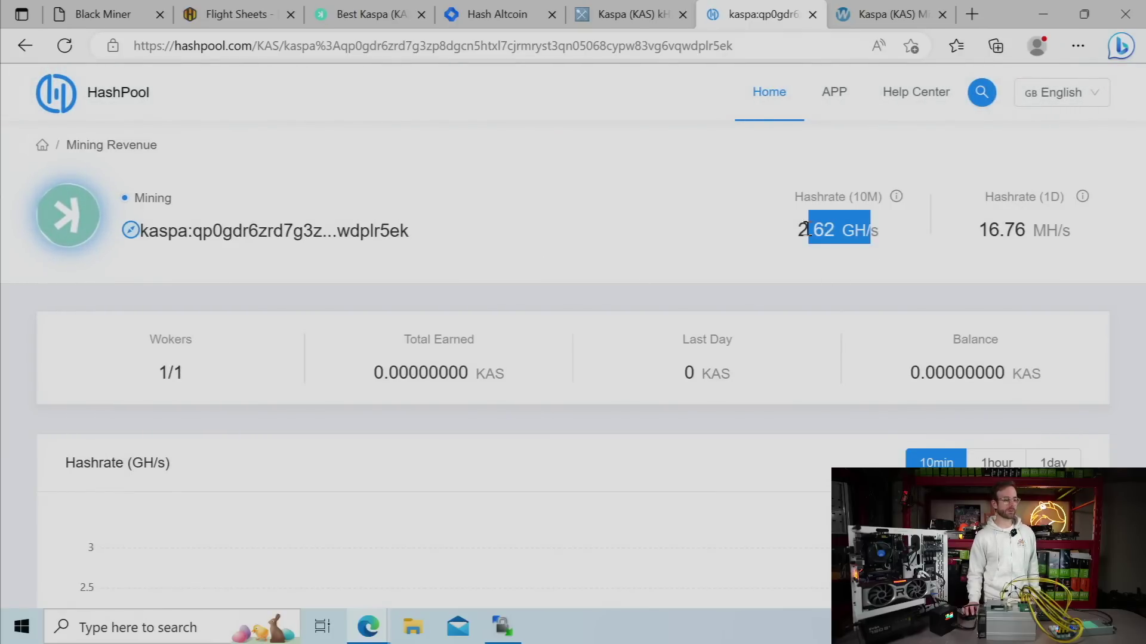
pyautogui.click(724, 257)
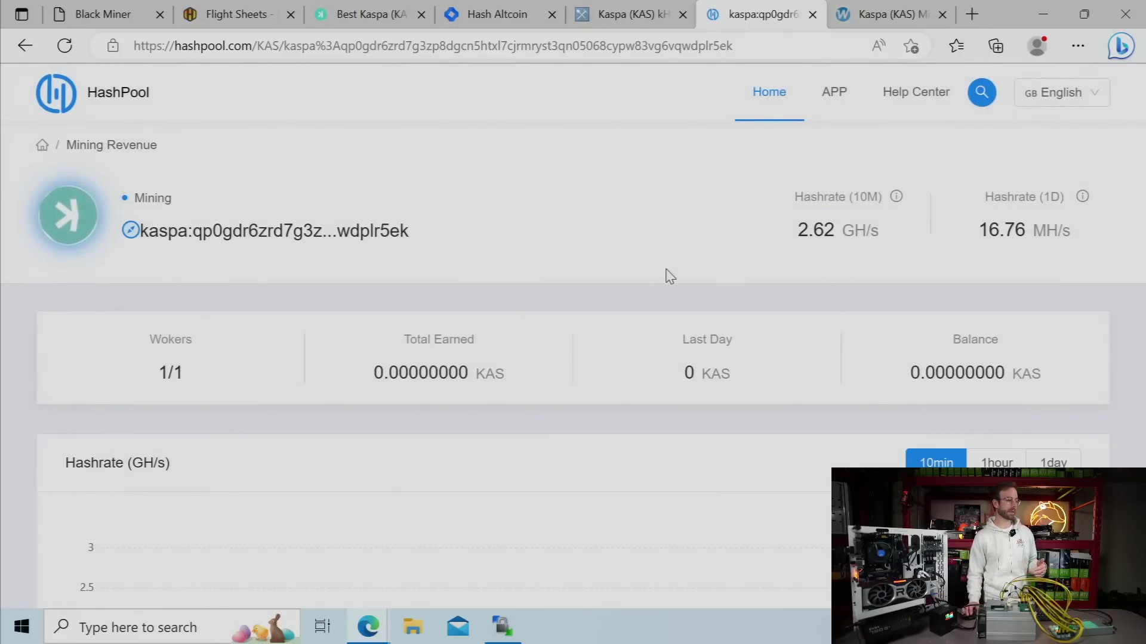
pyautogui.scroll(-10, 669, 276)
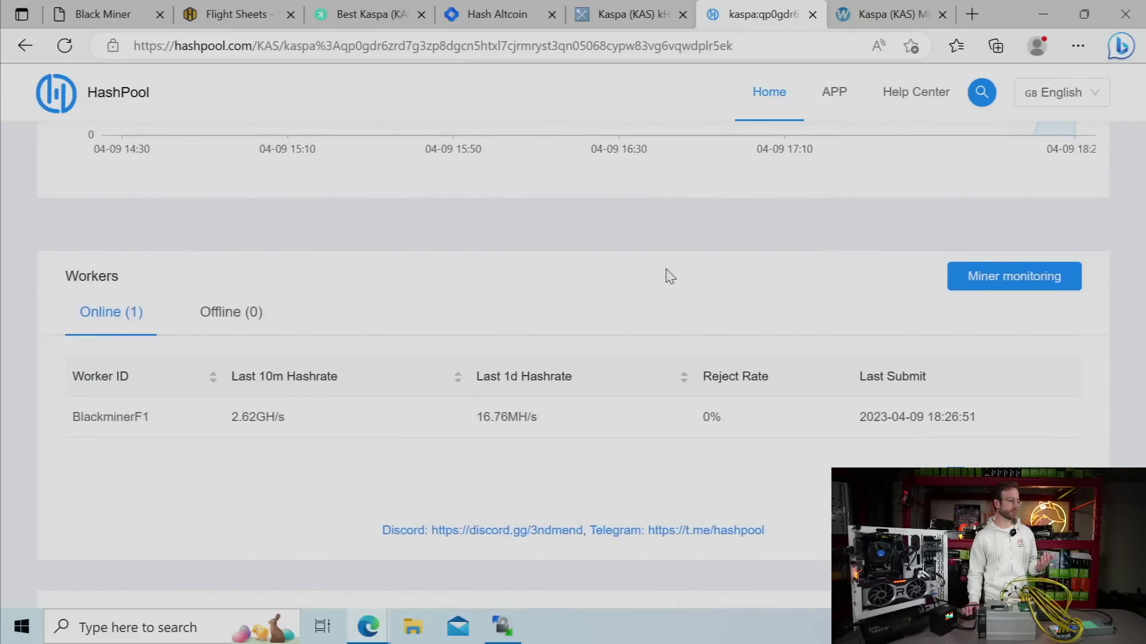
pyautogui.scroll(-3, 669, 276)
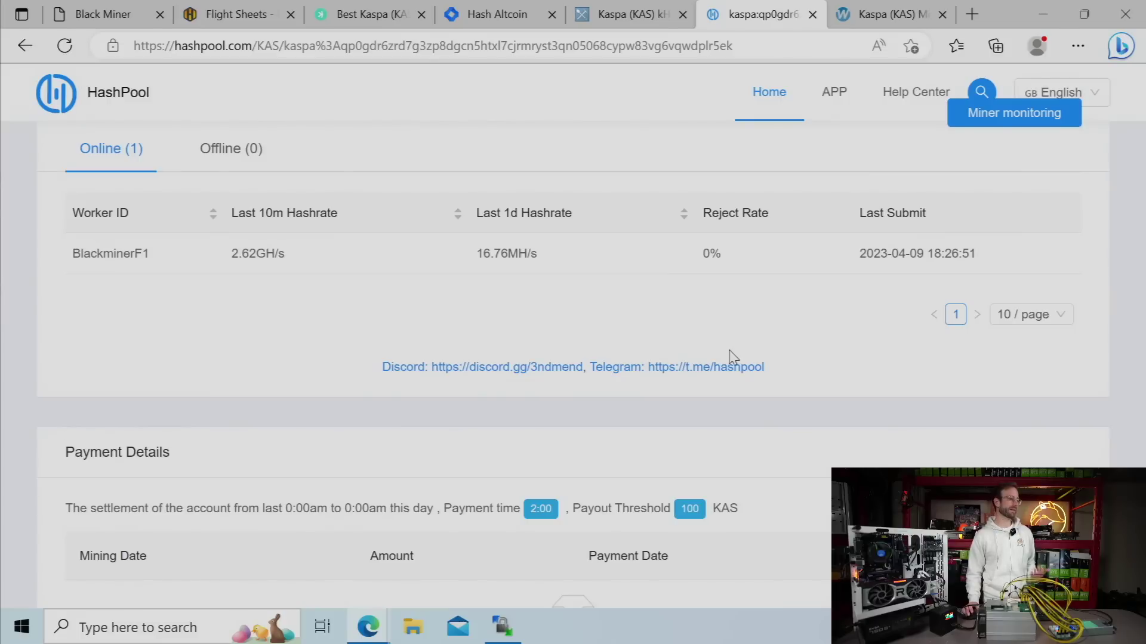
pyautogui.scroll(10, 716, 376)
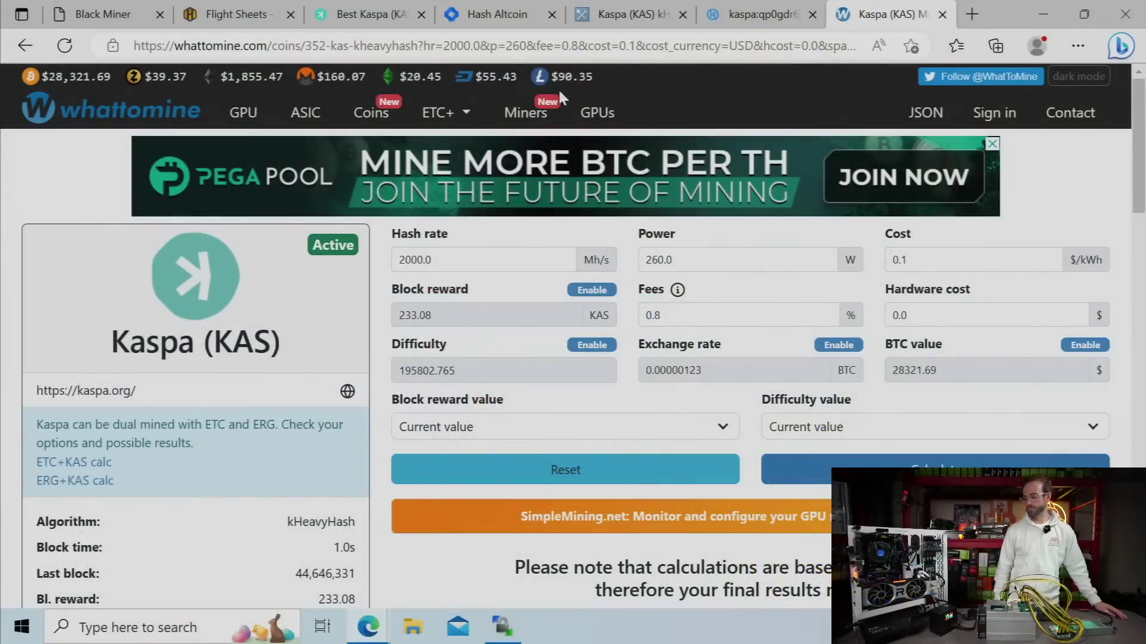
# Step: Recalculate Kaspa mining profitability on WhatToMine for 2000 Mh/s, 260 W, 0.8% fees and 0.1 $/kWh
pyautogui.scroll(-1, 477, 190)
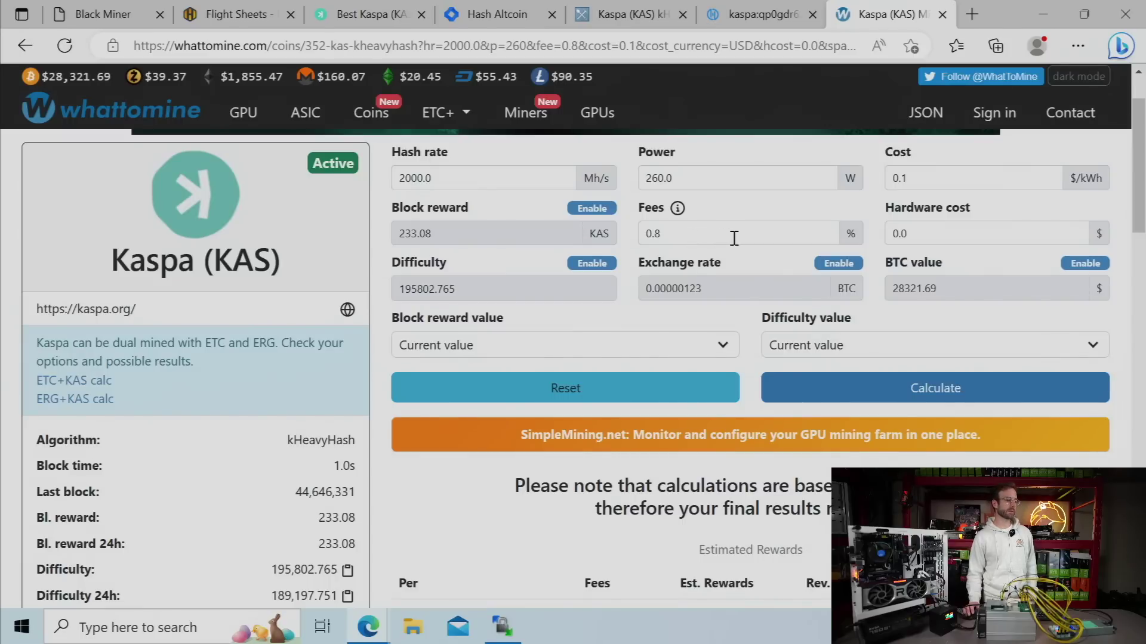
pyautogui.scroll(-2, 737, 234)
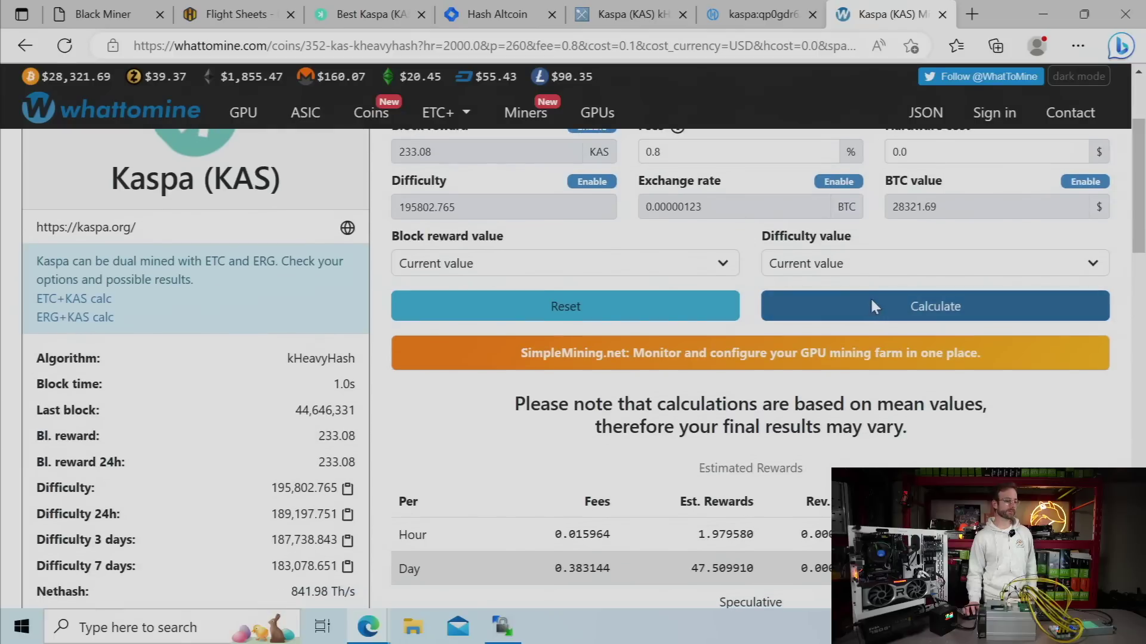
pyautogui.click(872, 301)
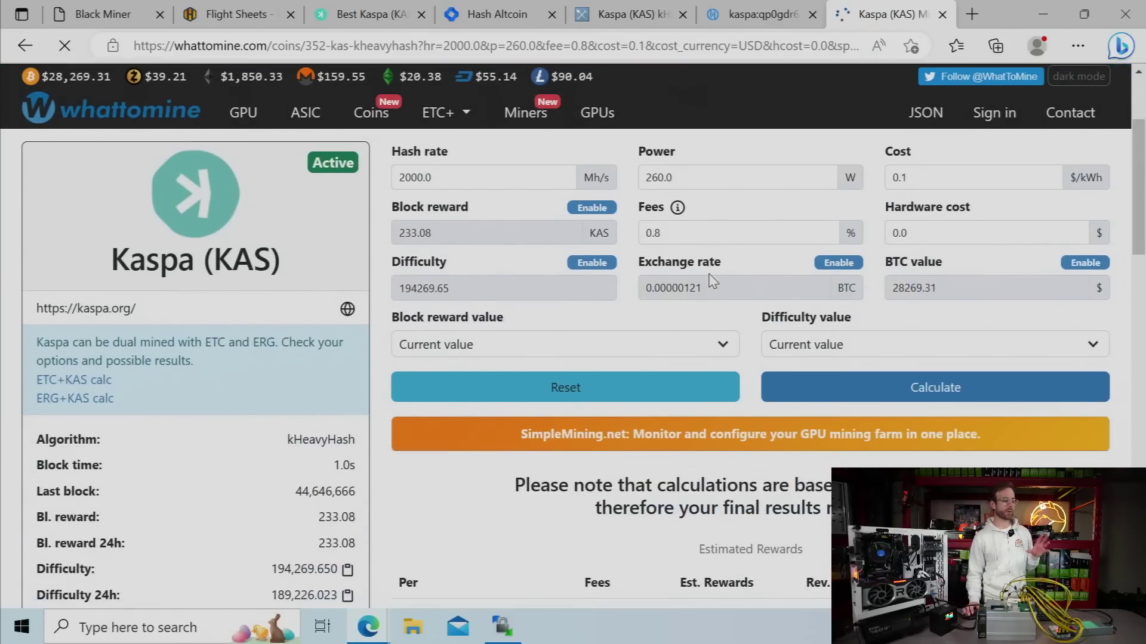
# Step: Examine the estimated daily and monthly Kaspa profit and the historical figures in the calculator's results tables
pyautogui.scroll(-5, 711, 280)
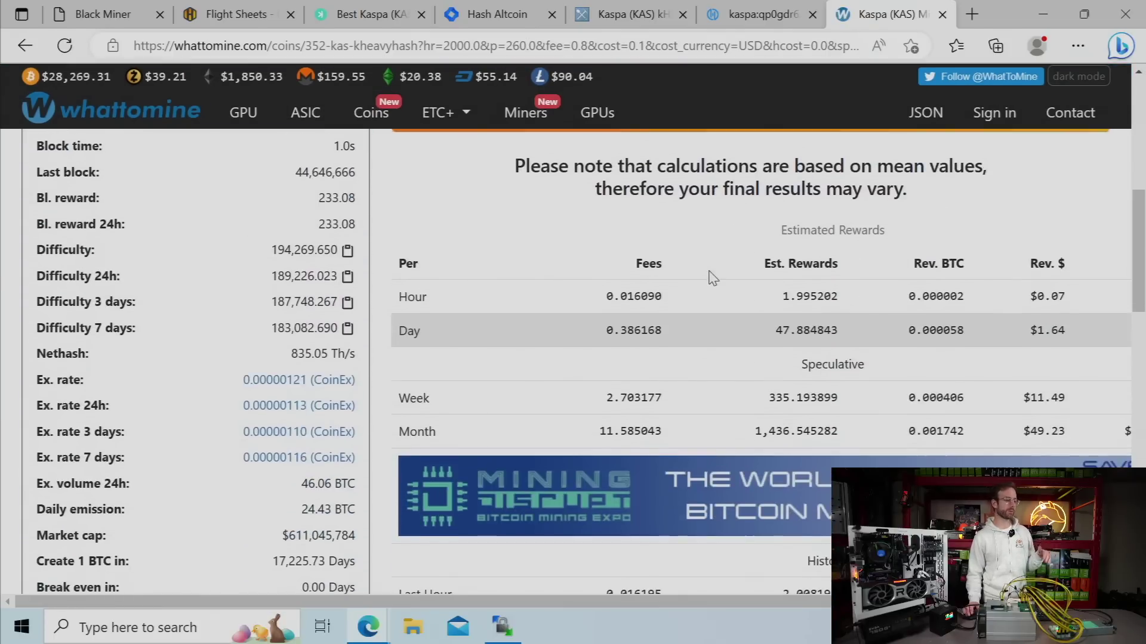
pyautogui.scroll(-1, 712, 278)
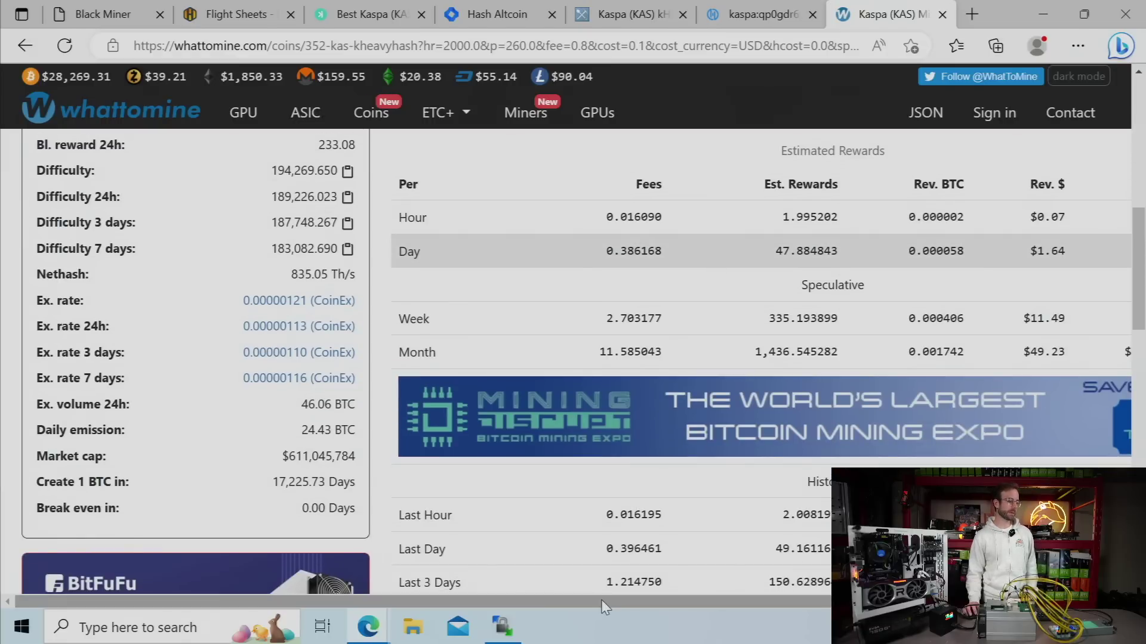
pyautogui.moveTo(605, 608); pyautogui.dragTo(640, 612)
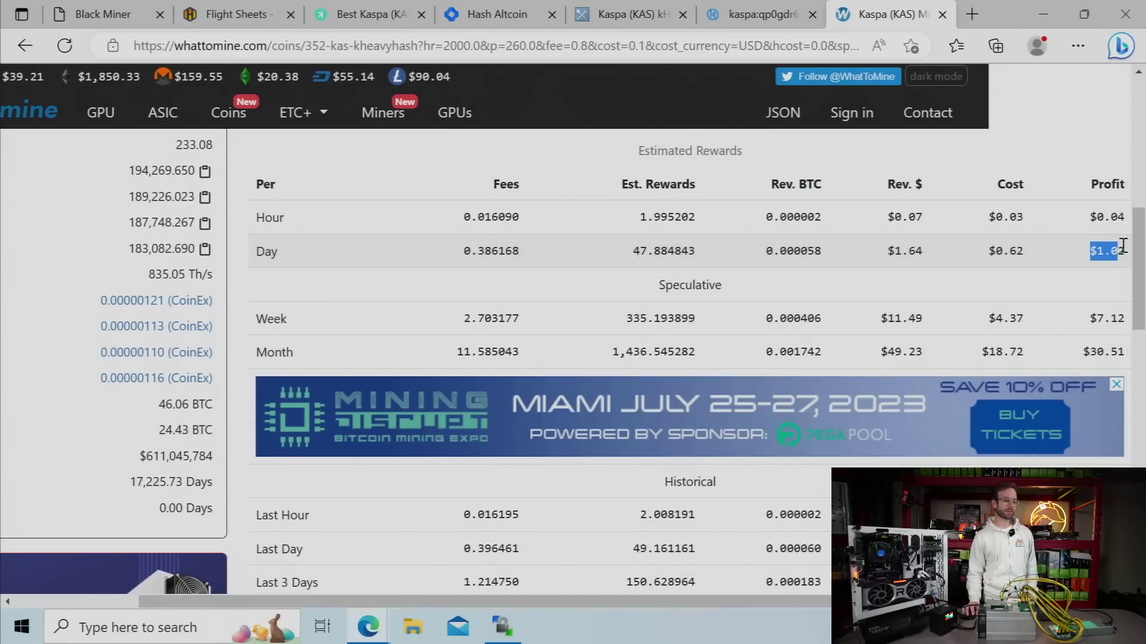
pyautogui.moveTo(1122, 244); pyautogui.dragTo(1125, 251)
pyautogui.click(1026, 283)
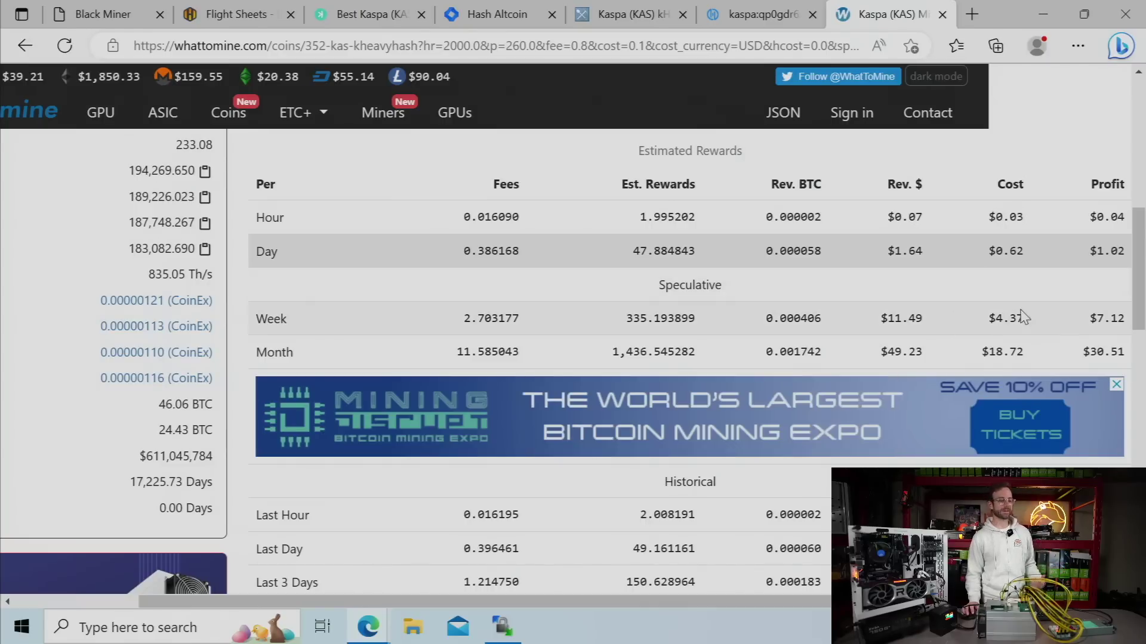
pyautogui.scroll(-3, 1083, 346)
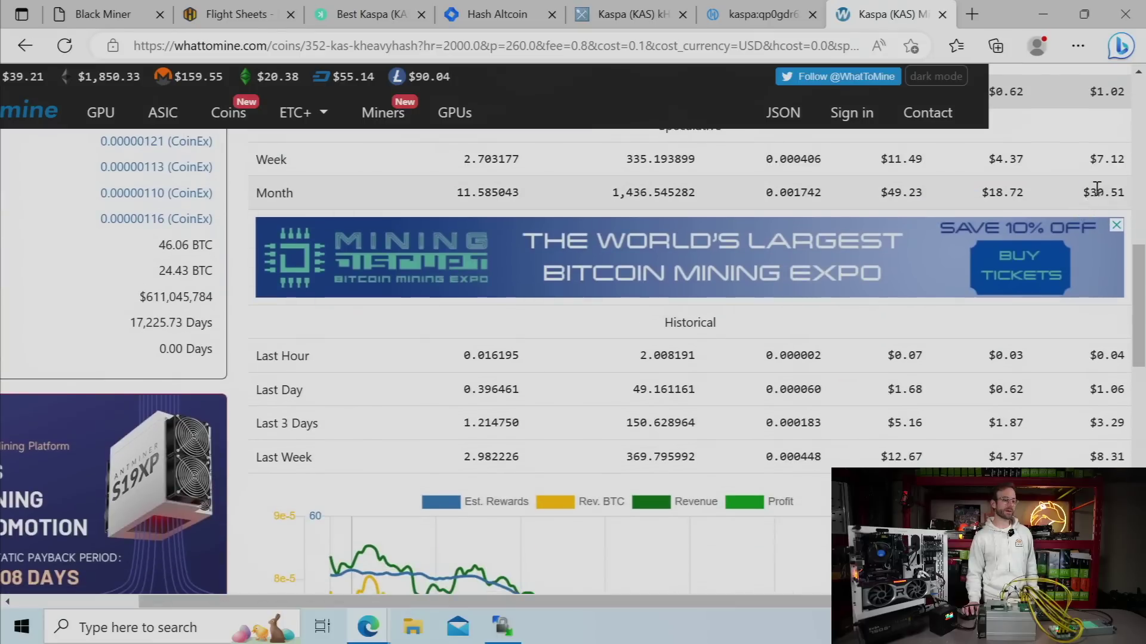
pyautogui.doubleClick(1097, 189)
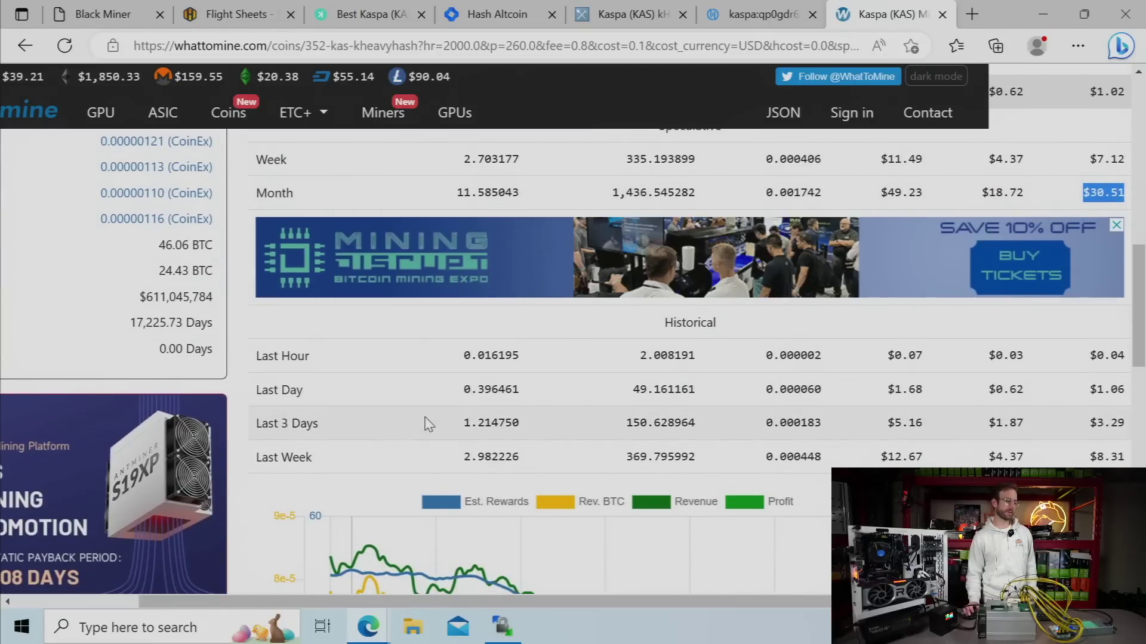
pyautogui.scroll(6, 429, 424)
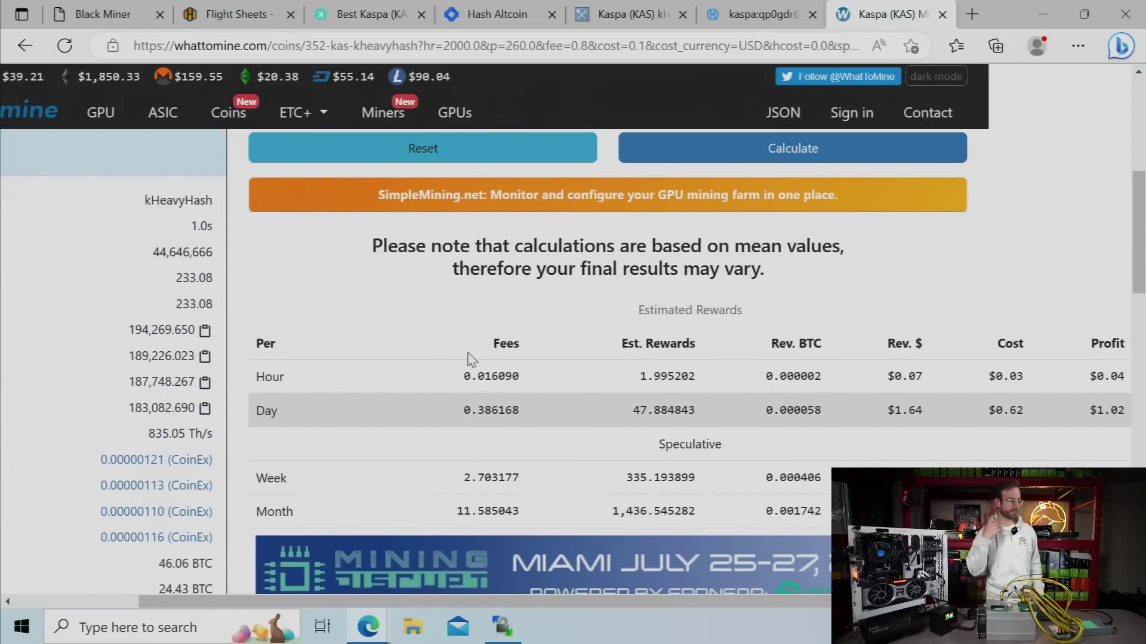